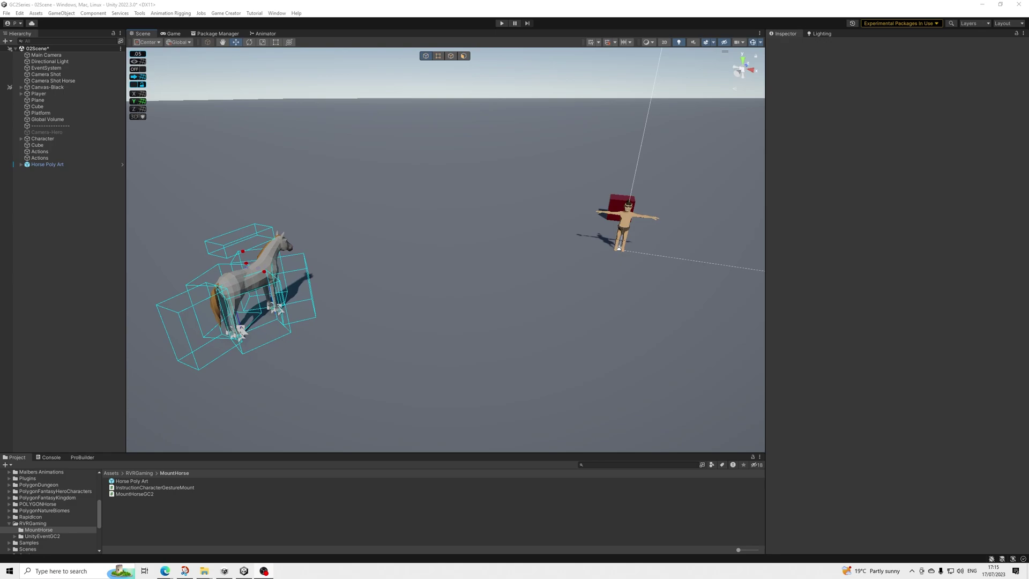
Step: Examine the Horse Poly Art prefab, its scene instance's Mounting System settings and the Player object it references
alt+drag(606, 350, 313, 258)
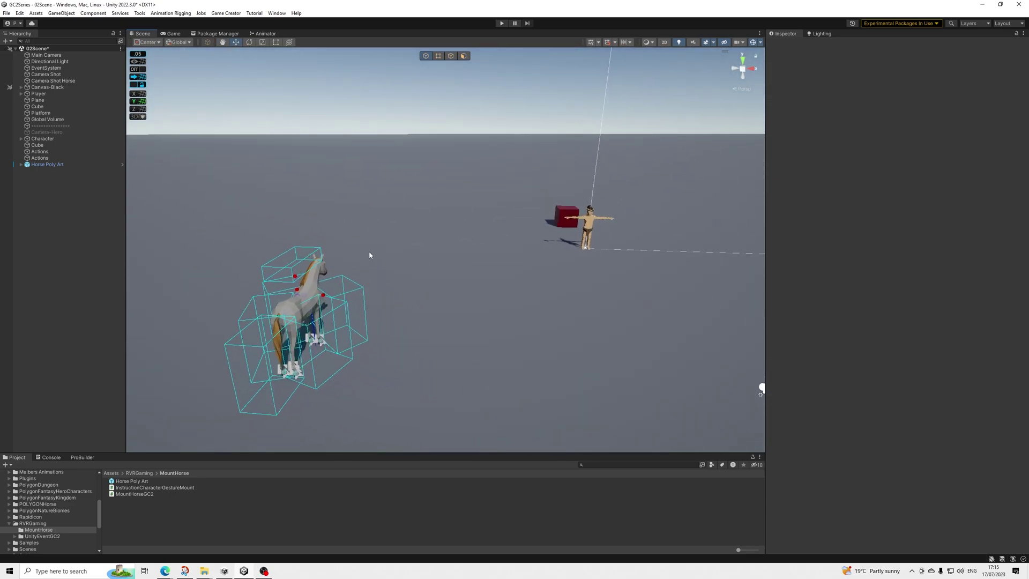
alt+drag(439, 252, 491, 260)
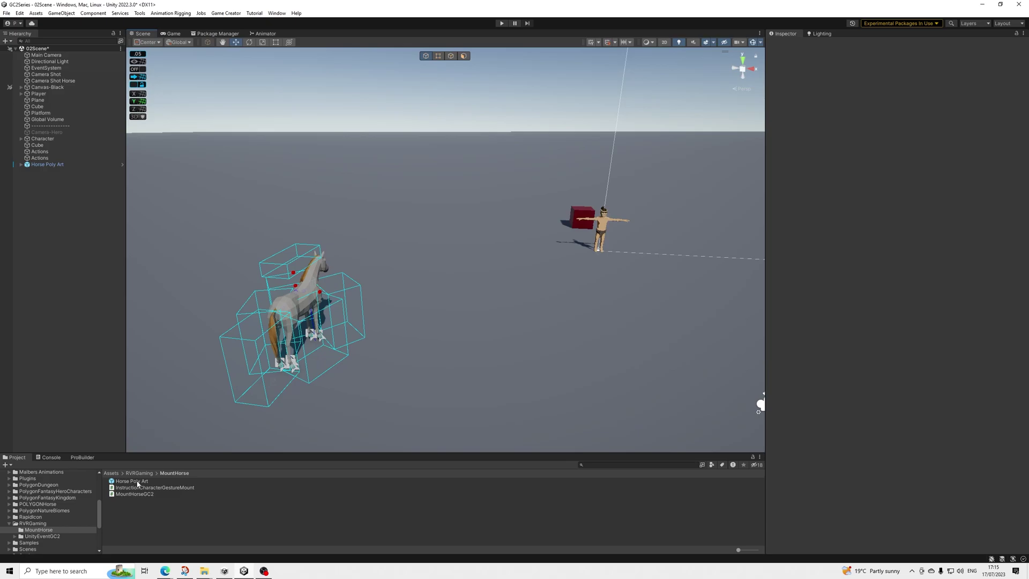
click(131, 481)
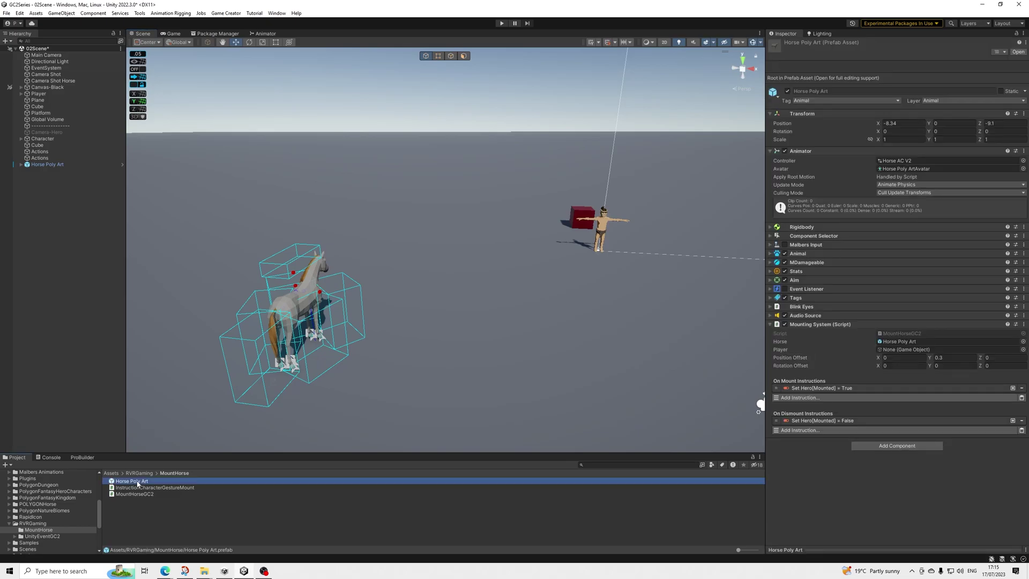
click(47, 164)
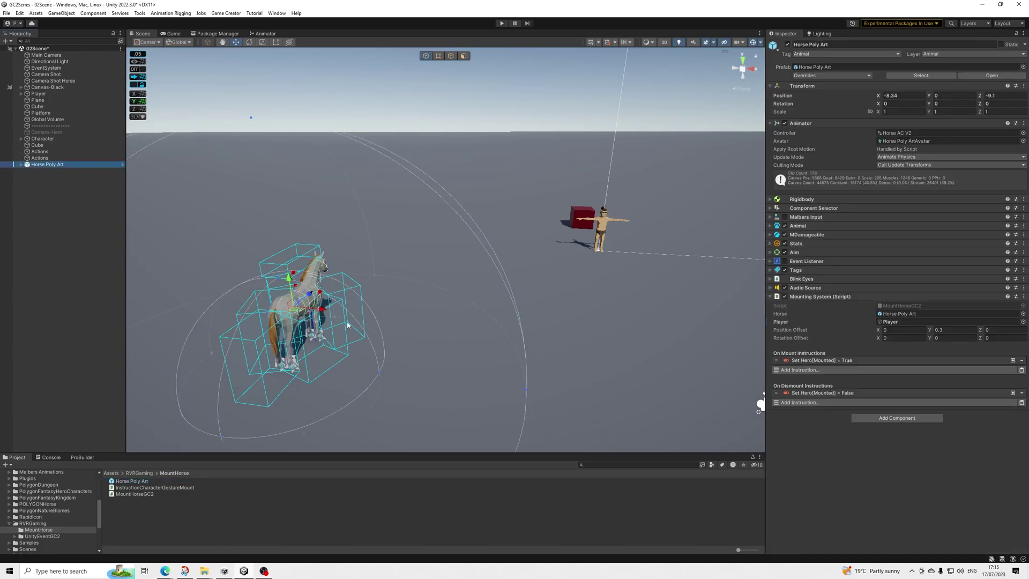
middle_drag(394, 342, 436, 340)
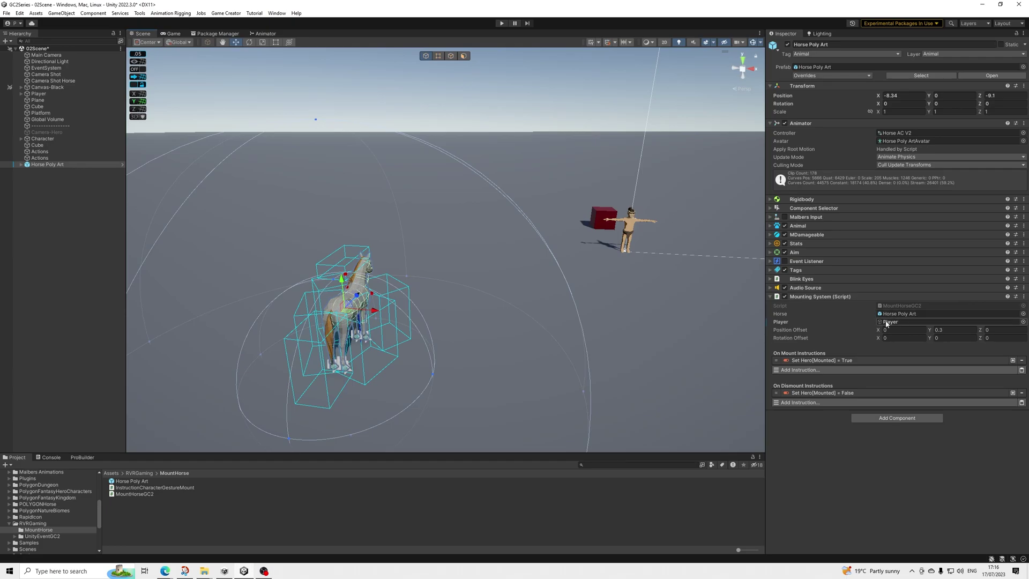
click(42, 95)
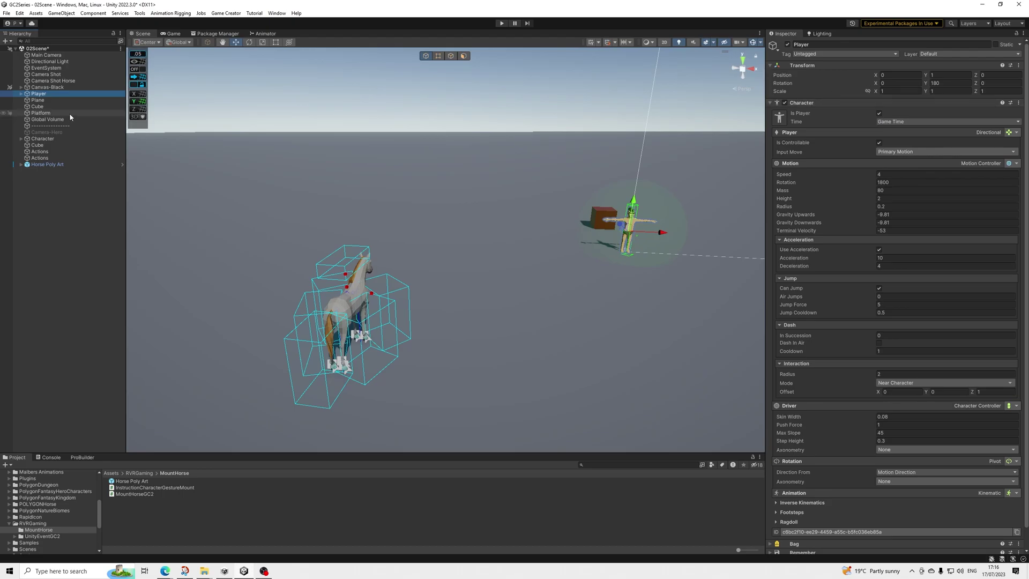
click(48, 164)
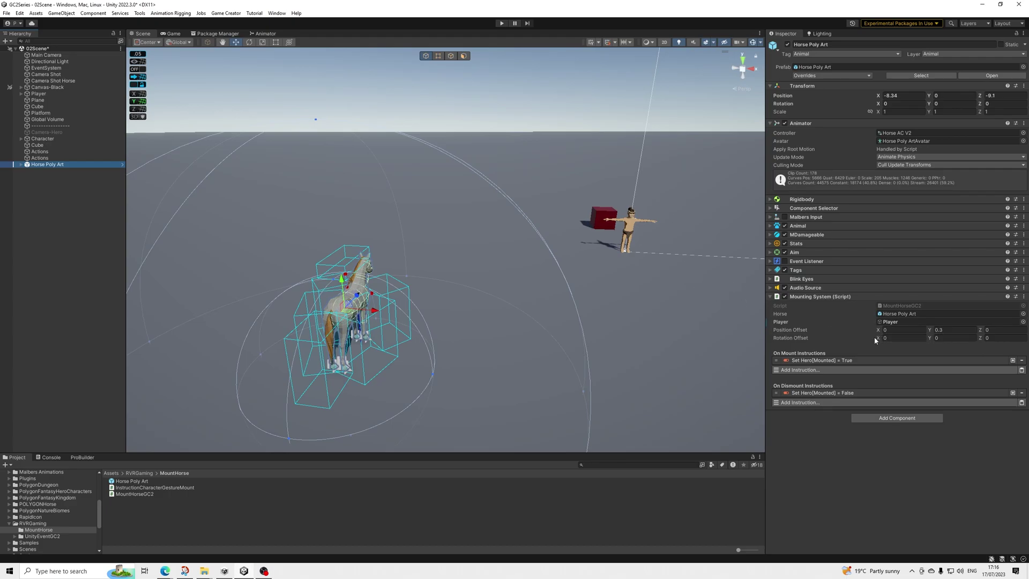
Step: Examine the horse's On Mount and On Dismount instructions and the Hero global variables asset they use
click(842, 361)
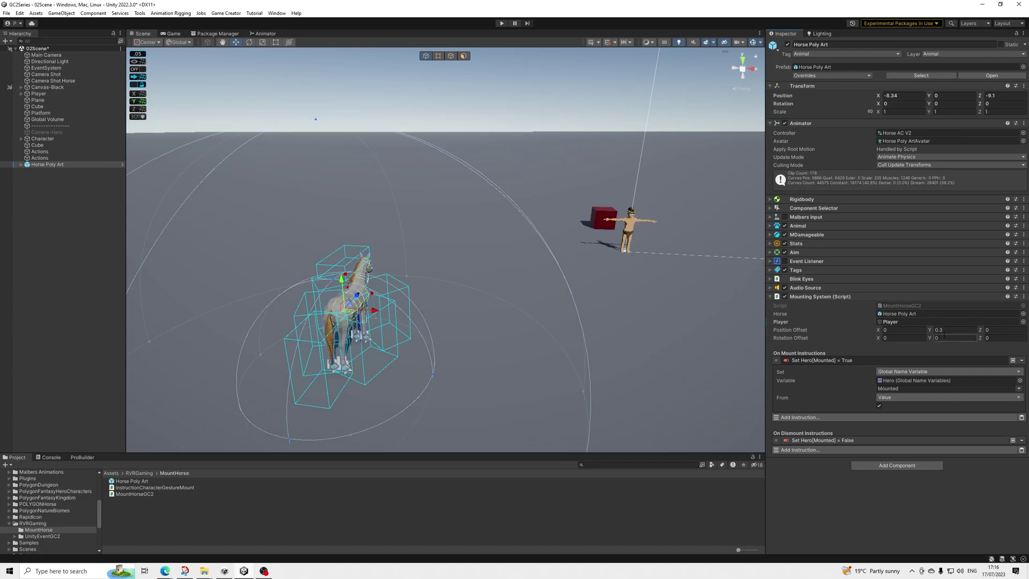
click(897, 383)
click(129, 485)
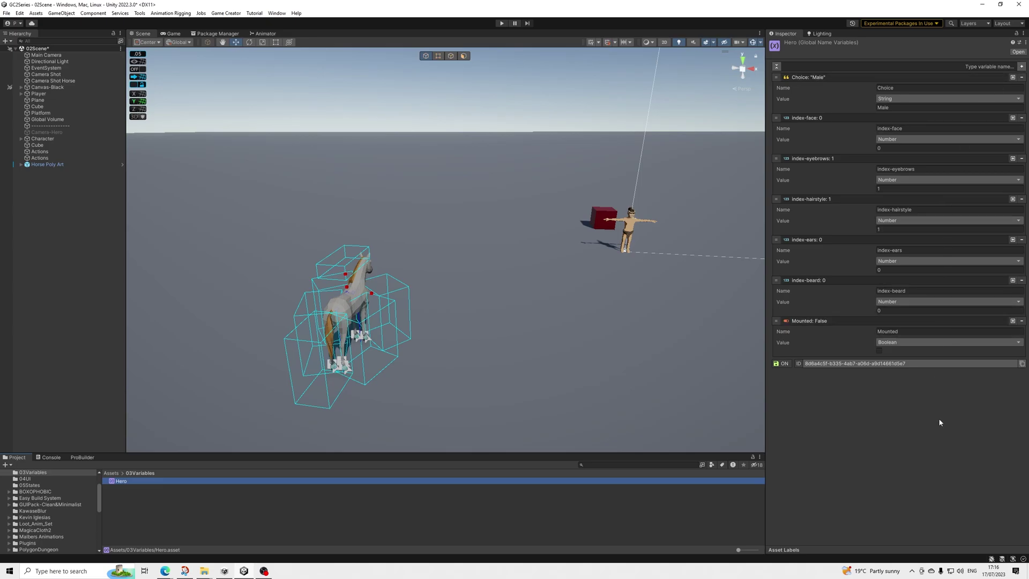
click(47, 164)
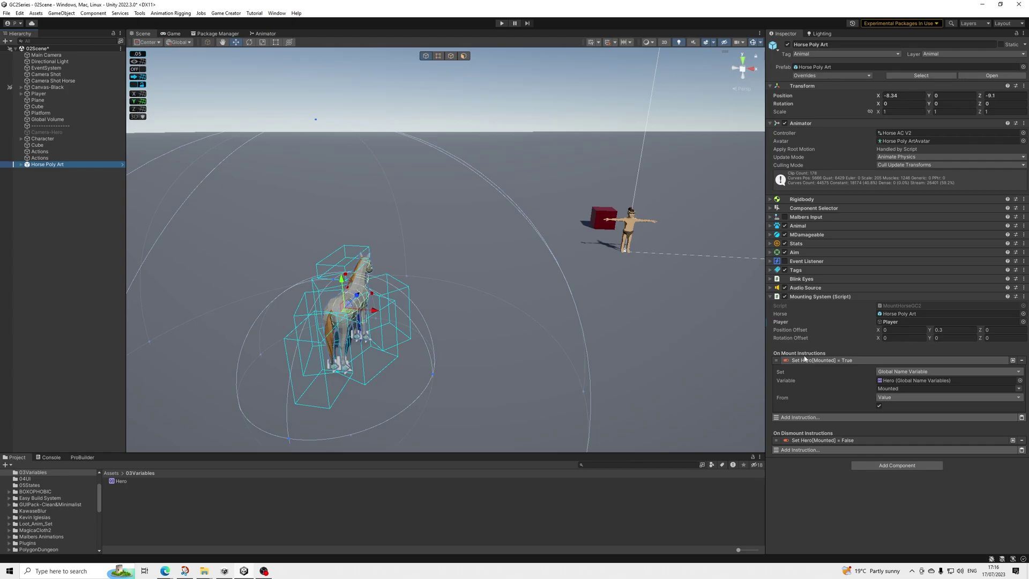
click(818, 440)
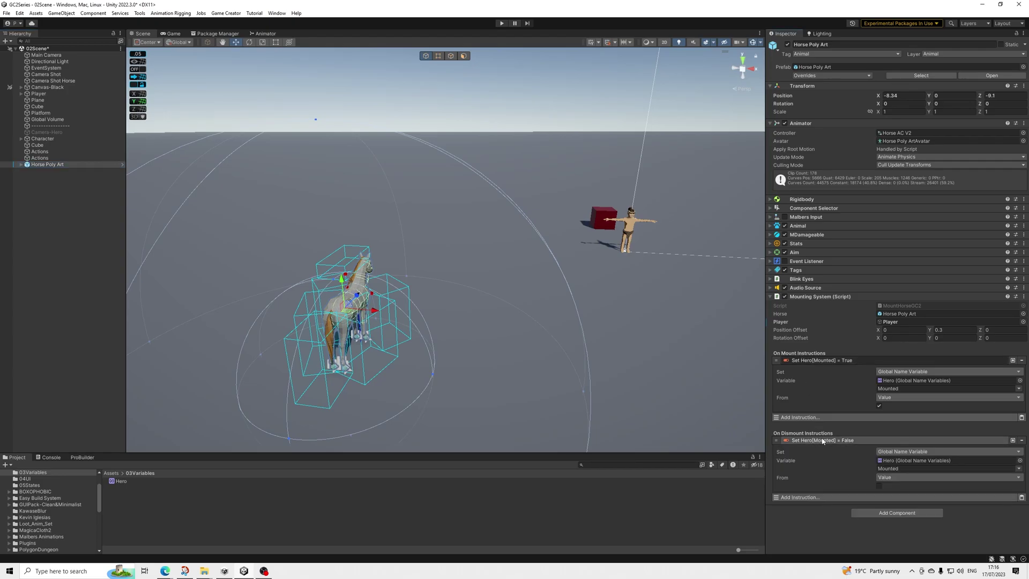
click(814, 360)
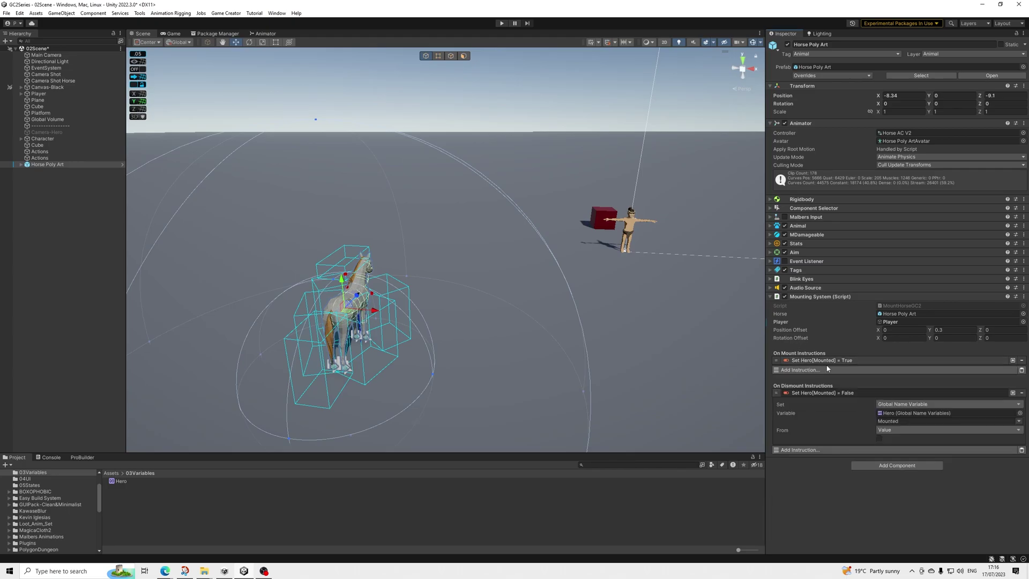
click(806, 392)
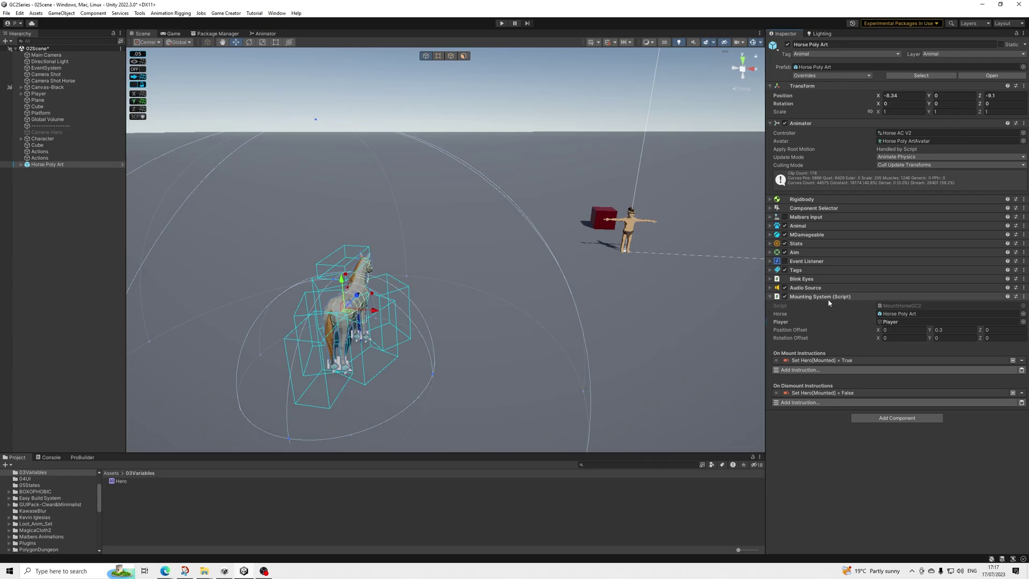
click(785, 217)
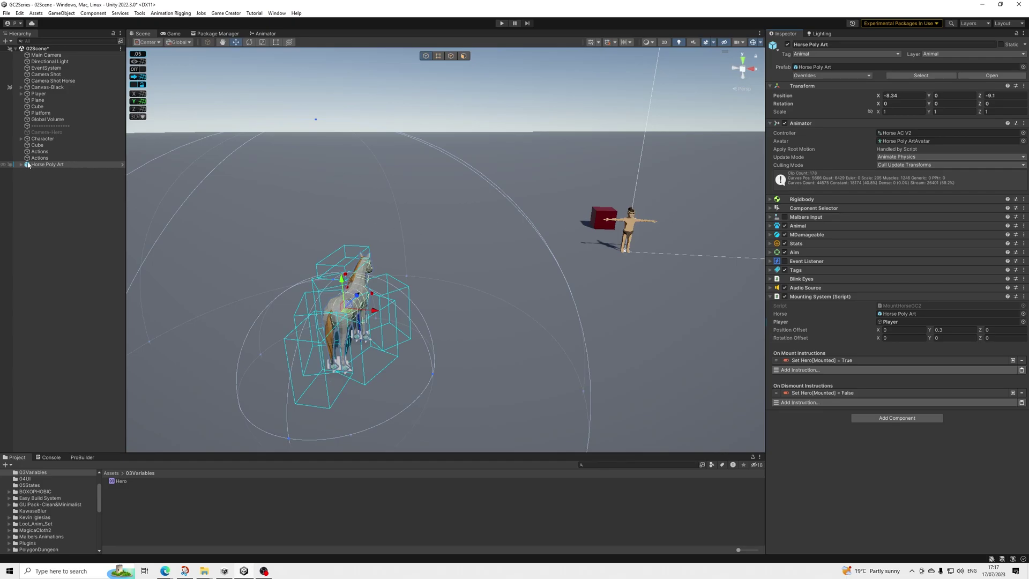
Step: Compare the Shot Camera settings of Camera Shot and Camera Shot Horse
click(51, 75)
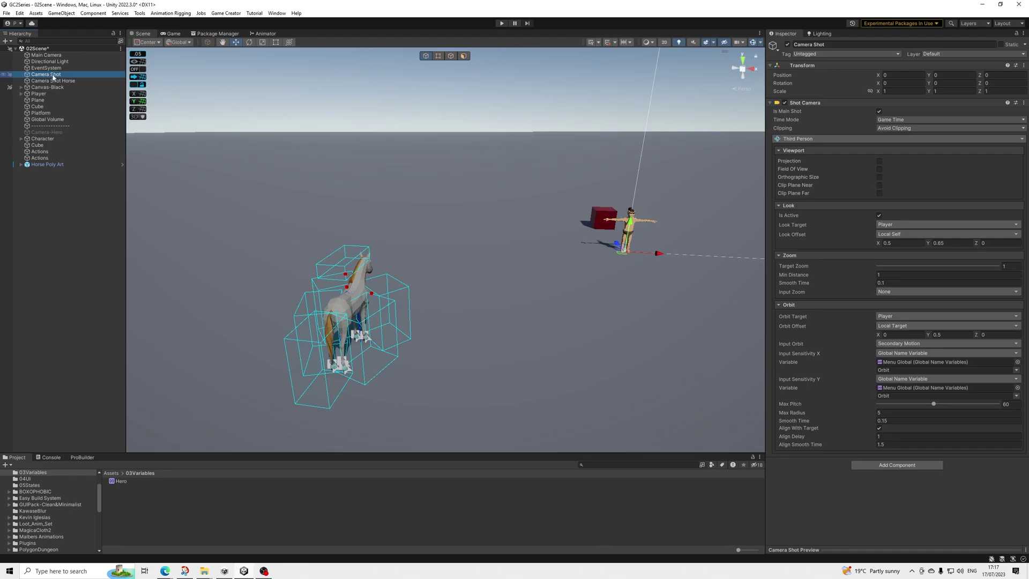
click(43, 81)
click(51, 76)
click(44, 81)
click(50, 76)
click(53, 80)
Step: Review the Clipping, Look Offset and Look Target options of Camera Shot Horse, leaving the option lists without choosing anything
click(891, 128)
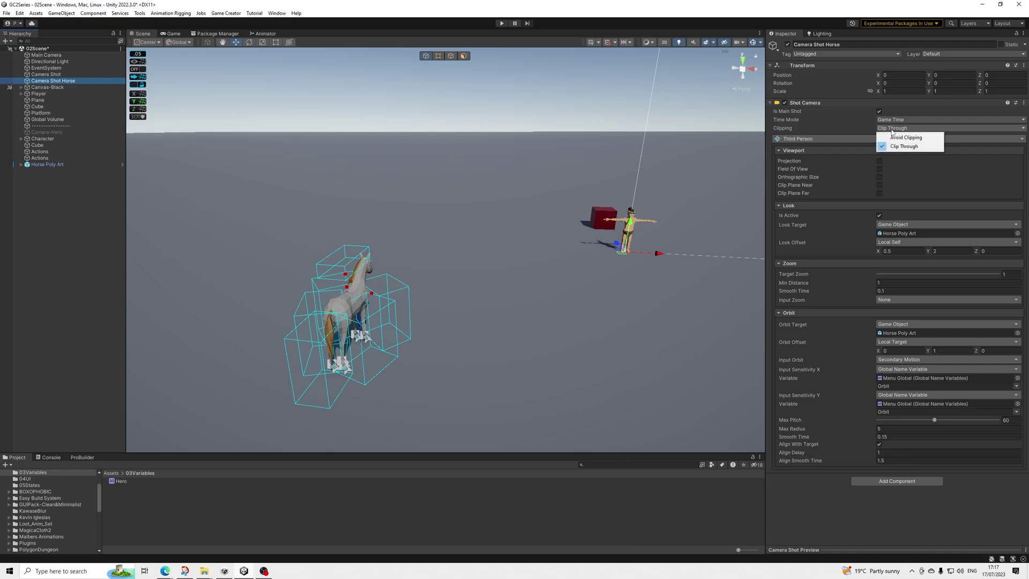
click(839, 12)
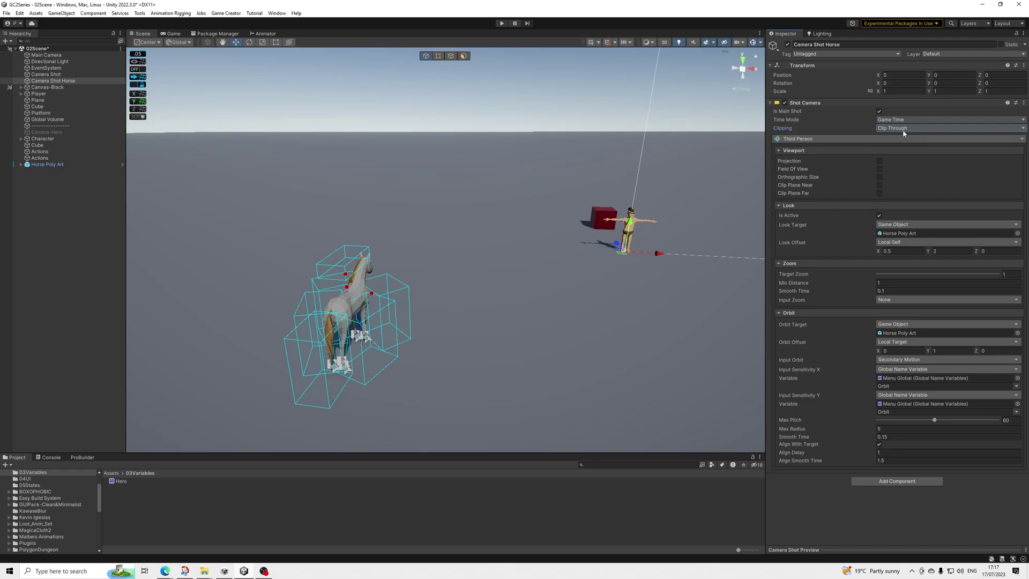
click(934, 251)
click(901, 225)
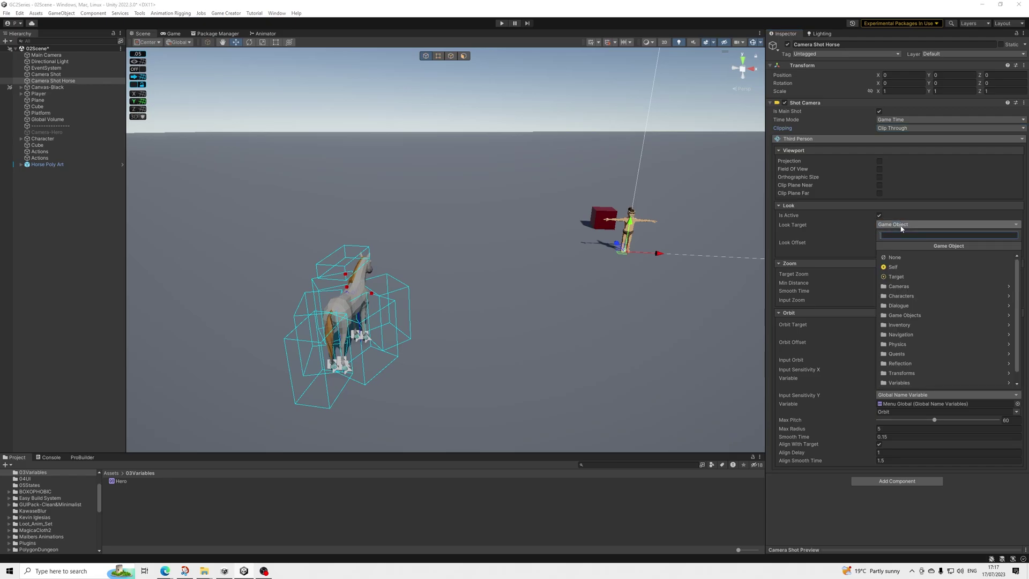
click(909, 319)
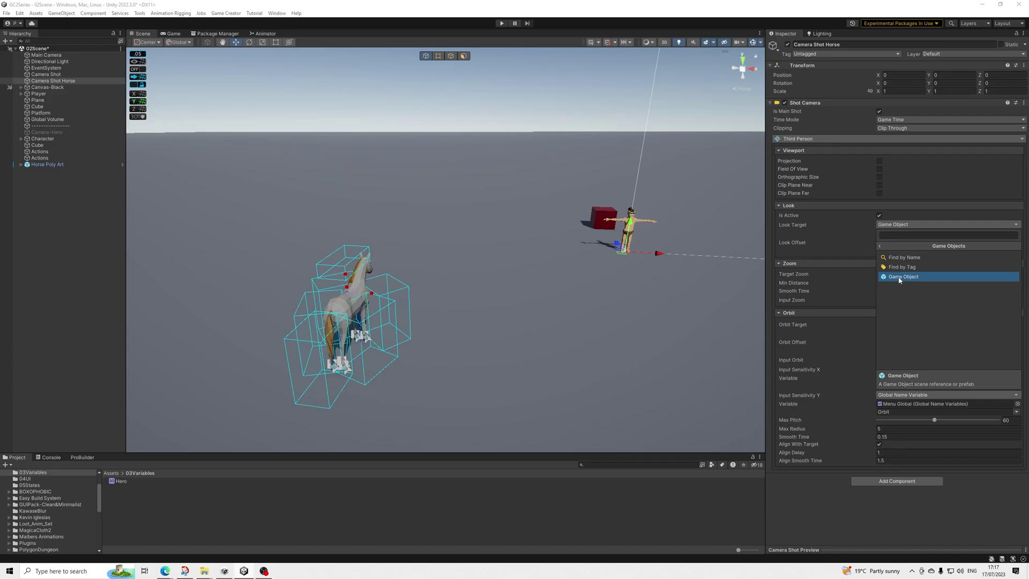
click(766, 478)
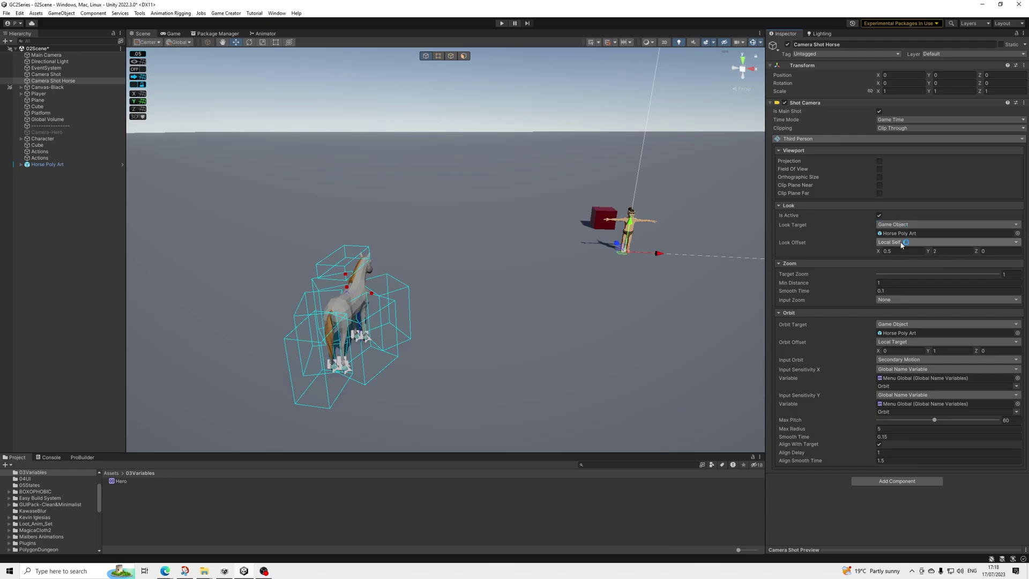
Step: Expand Horse Poly Art's Internal Components and inspect its Mount Triggers, including Right, Left, Back, Front Left, Above and Actions-EndMount
click(16, 165)
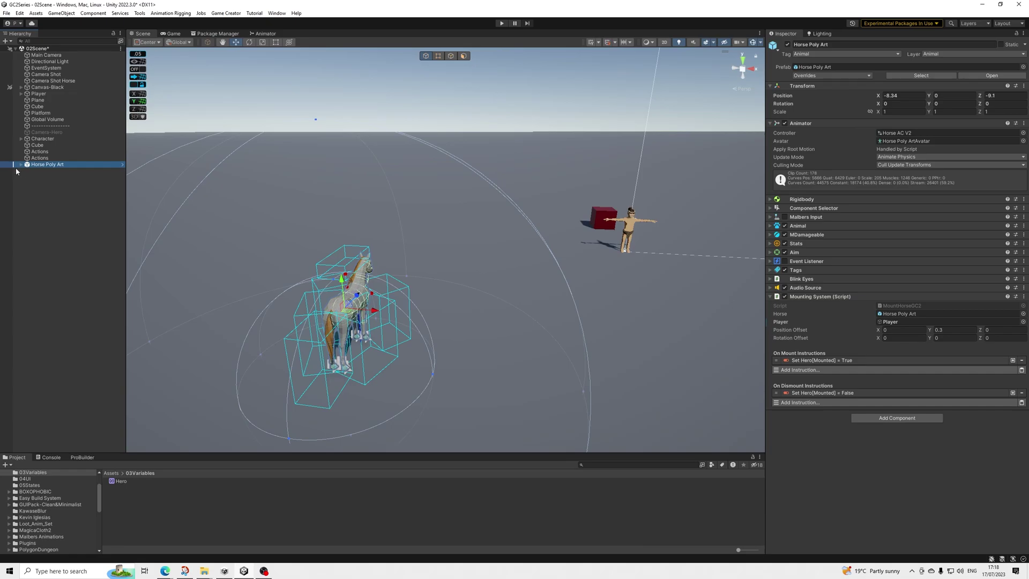
click(21, 165)
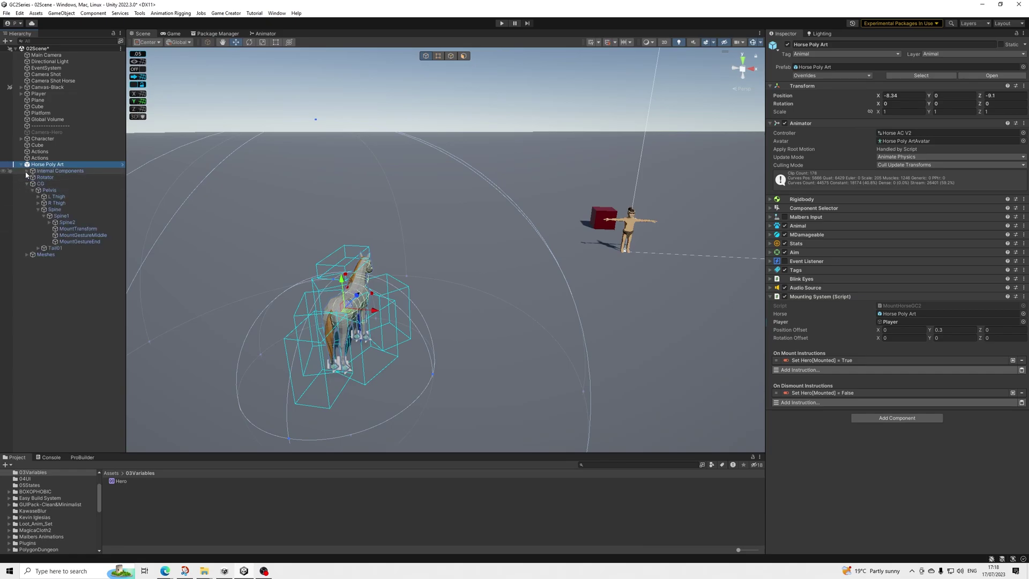
click(27, 171)
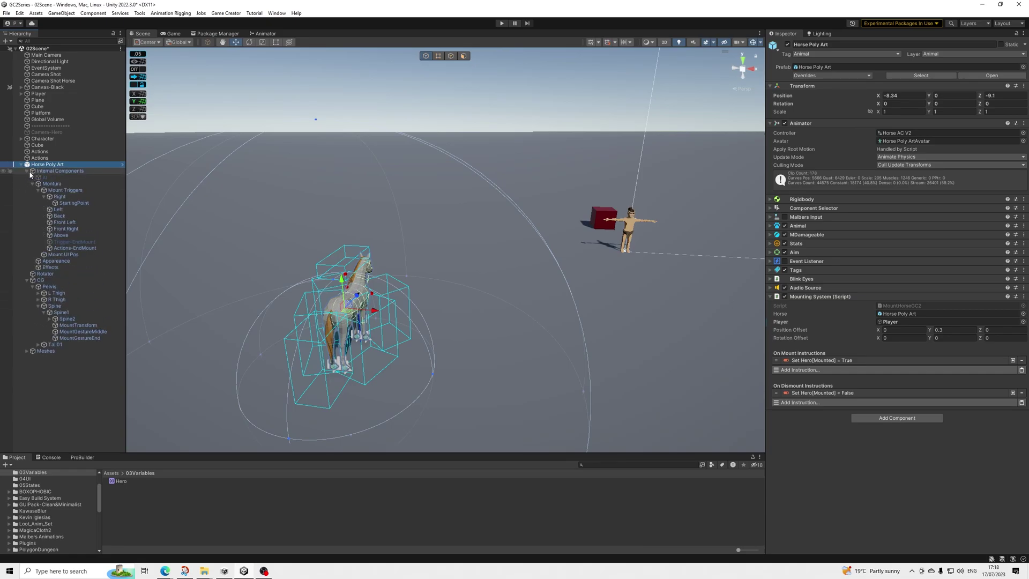
click(60, 197)
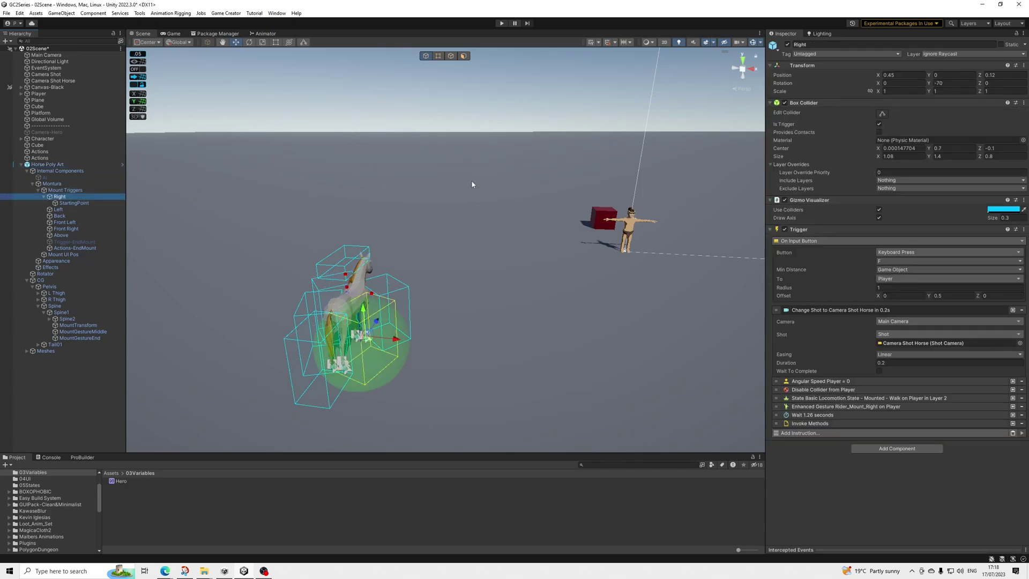
click(57, 212)
click(58, 218)
click(59, 224)
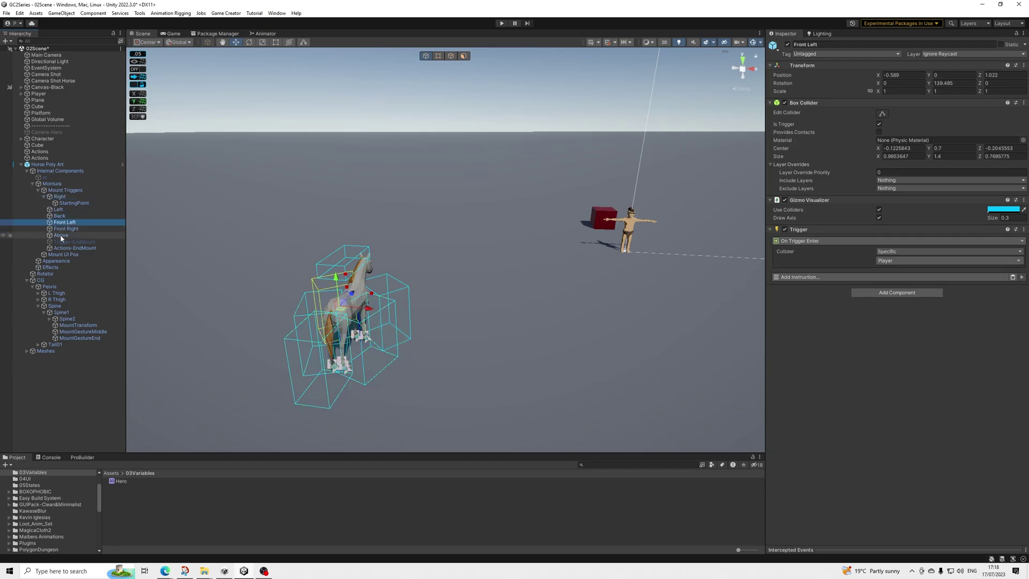
click(65, 236)
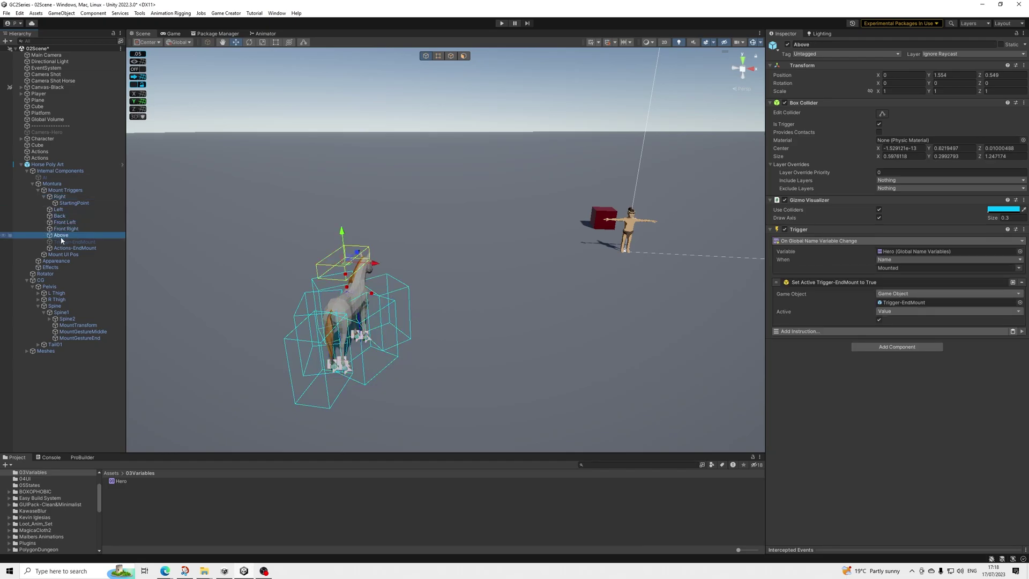
click(58, 249)
click(61, 198)
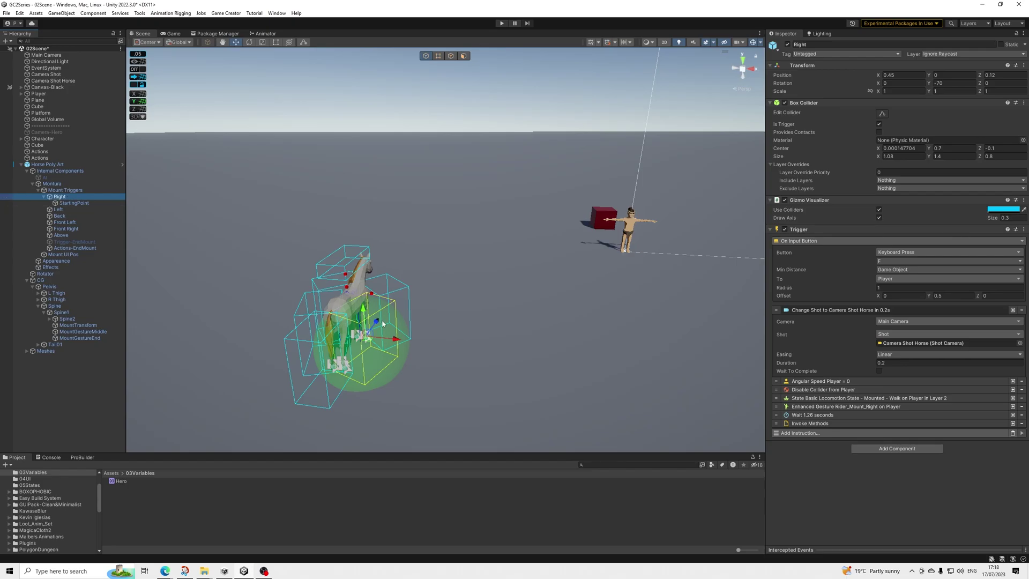
click(68, 222)
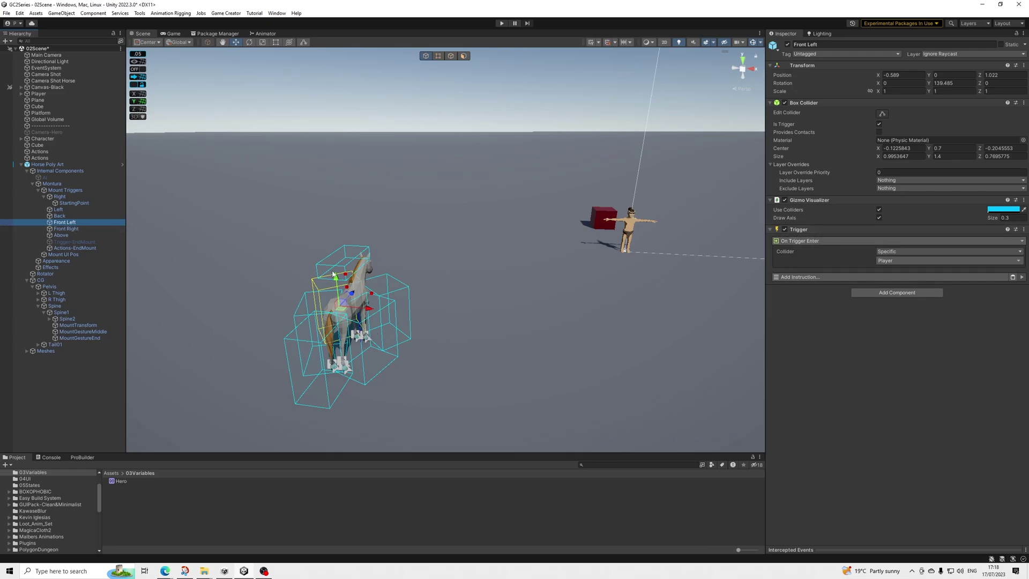
Step: Inspect the Right mount trigger's Change Shot, Angular Speed and Disable Collider instructions, locating the Camera Shot Horse reference in the scene
click(58, 197)
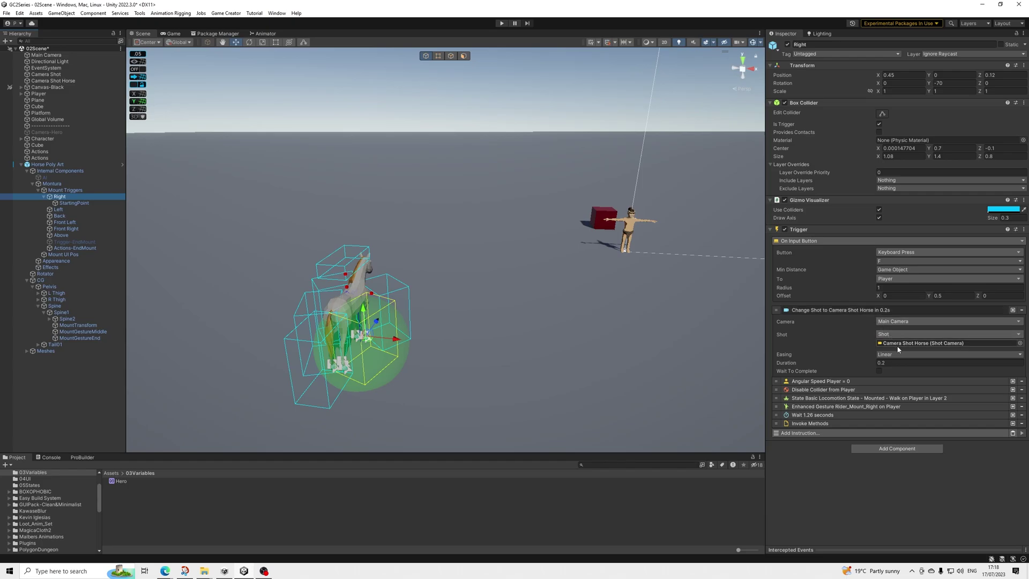
click(860, 311)
click(860, 310)
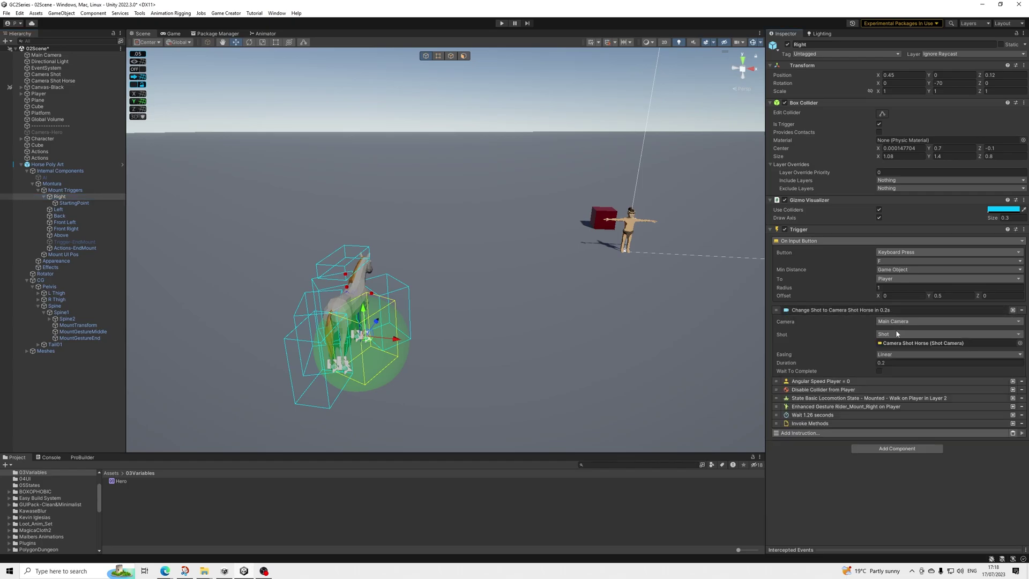
click(908, 342)
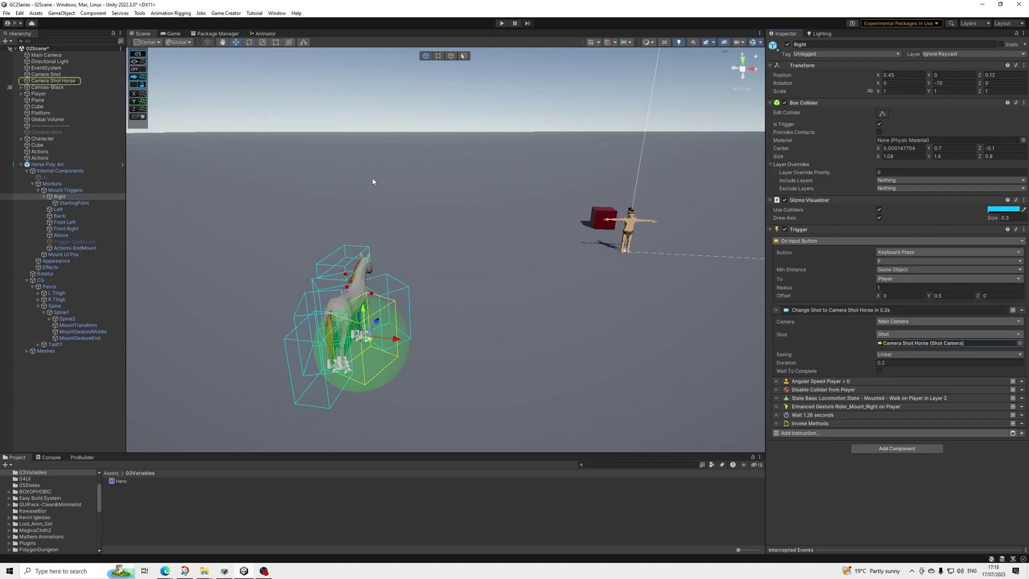
click(827, 382)
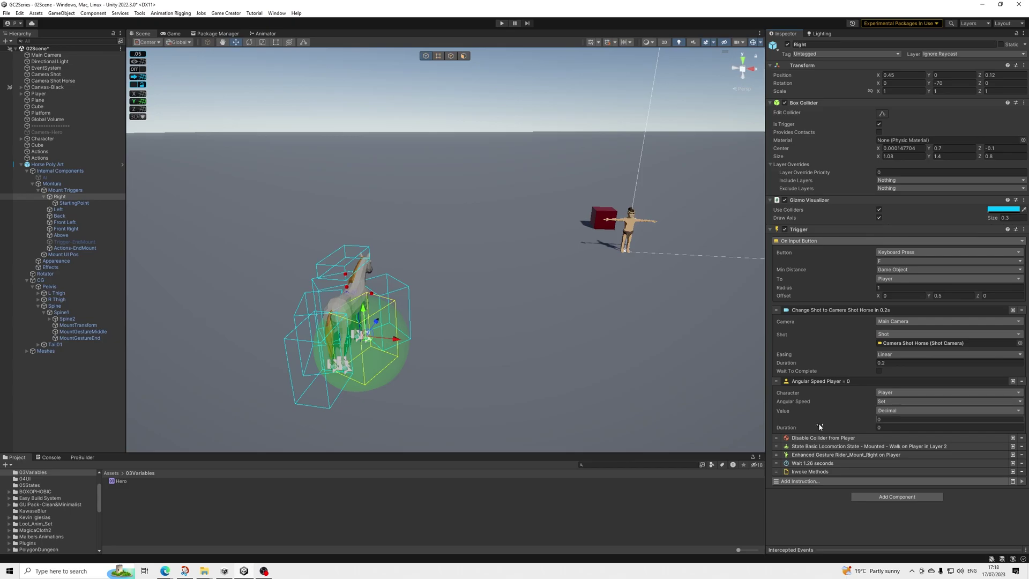
click(858, 438)
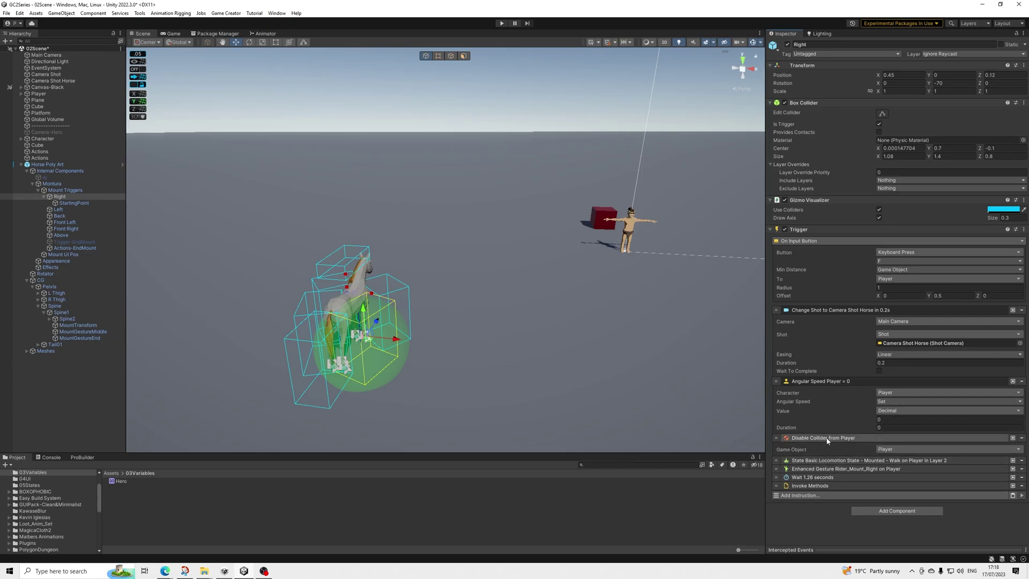
Step: Examine the Right trigger's State instruction, its Basic Locomotion State - Mounted - Walk asset and the Rider_Idle clip that the state uses
click(817, 461)
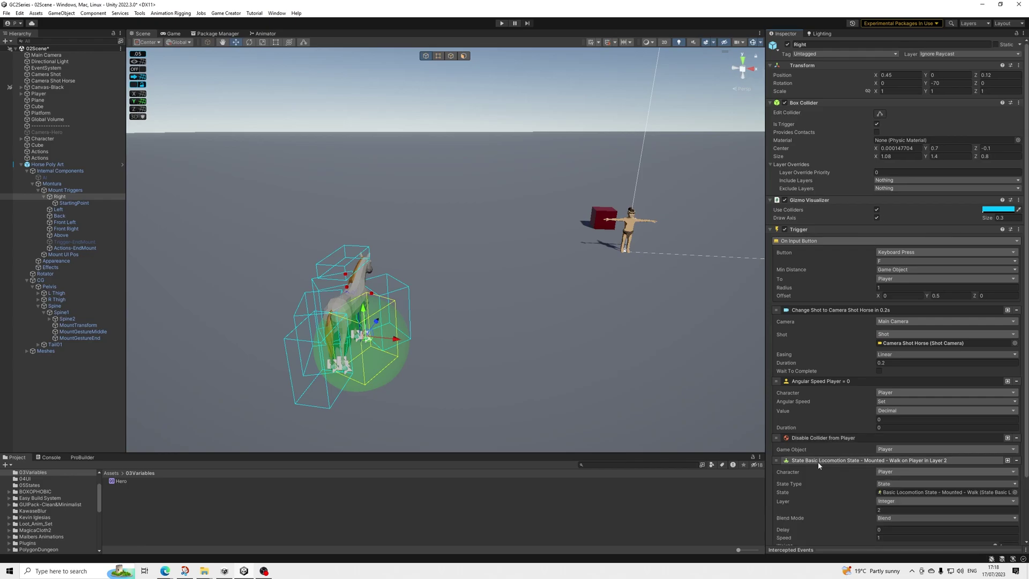
scroll(828, 453, down, 3)
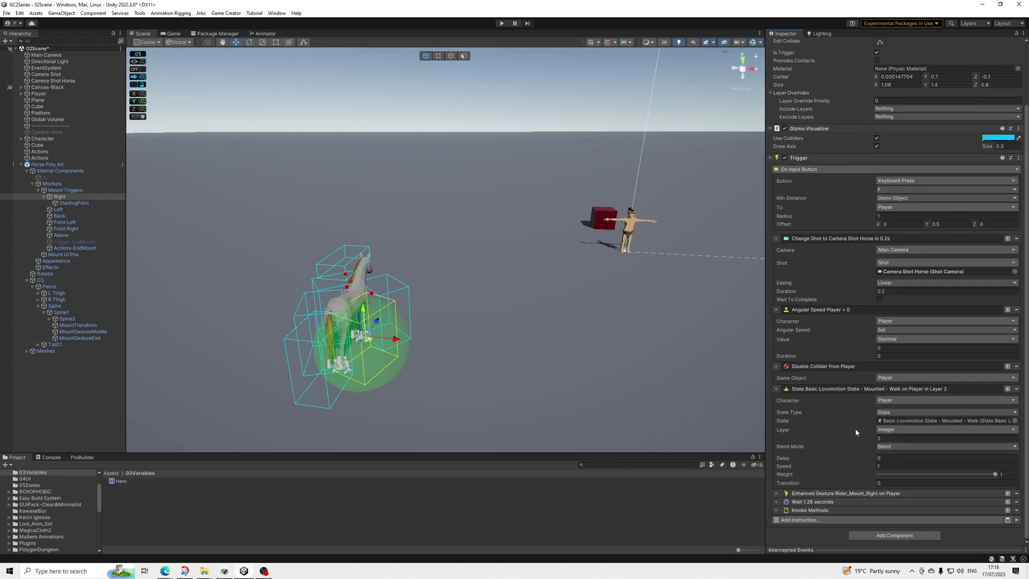
click(905, 425)
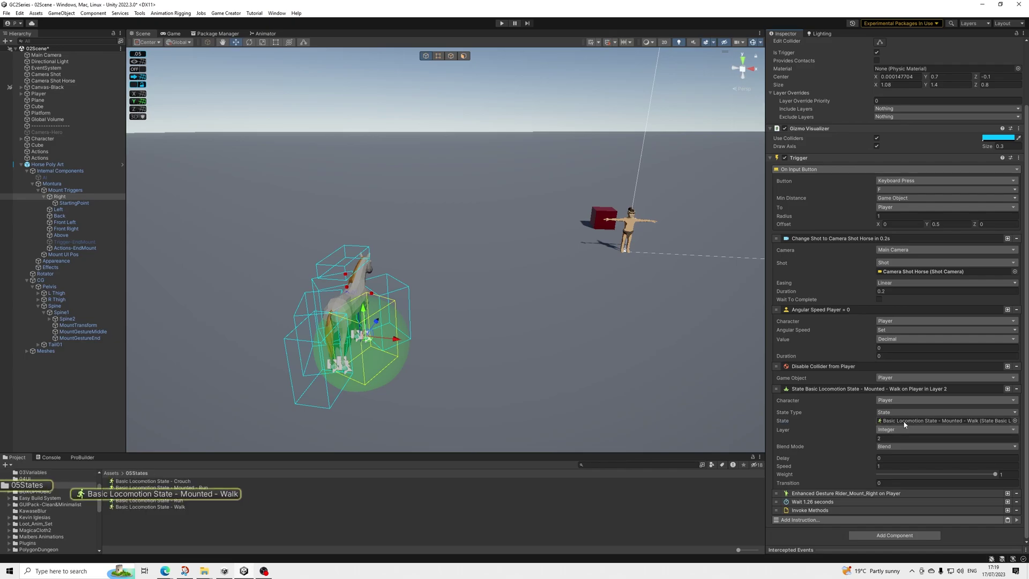
click(199, 495)
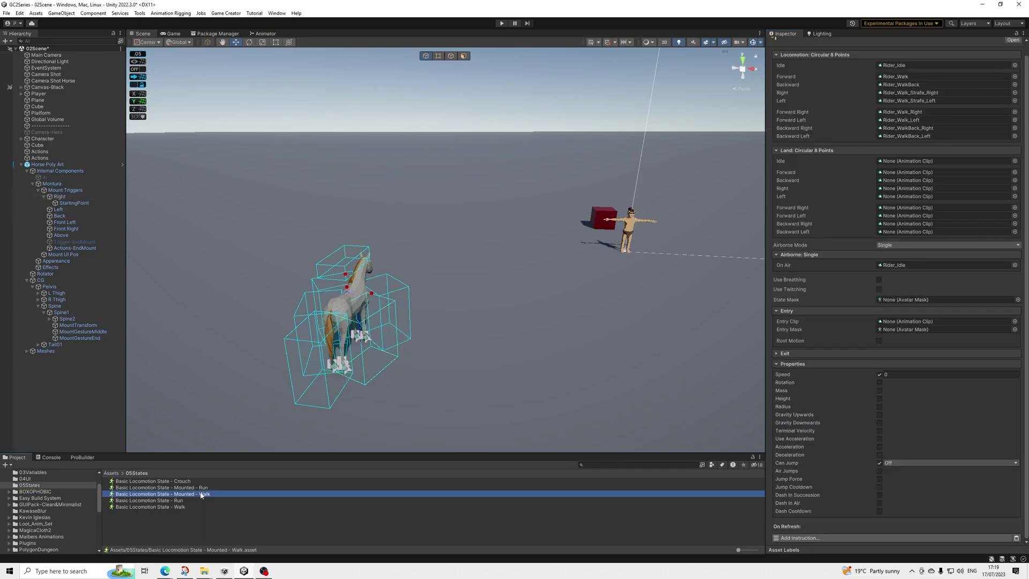
click(893, 65)
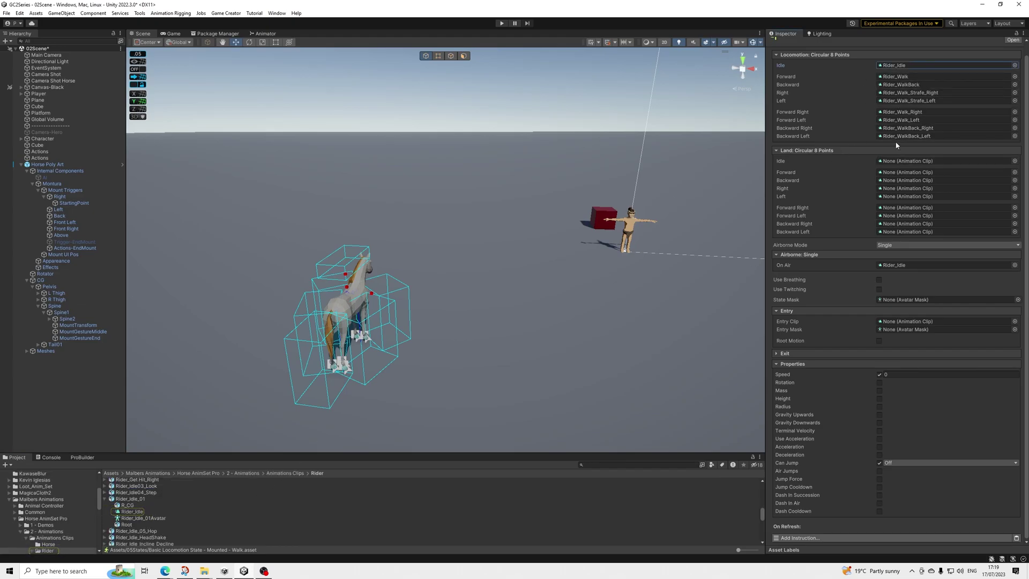
click(140, 512)
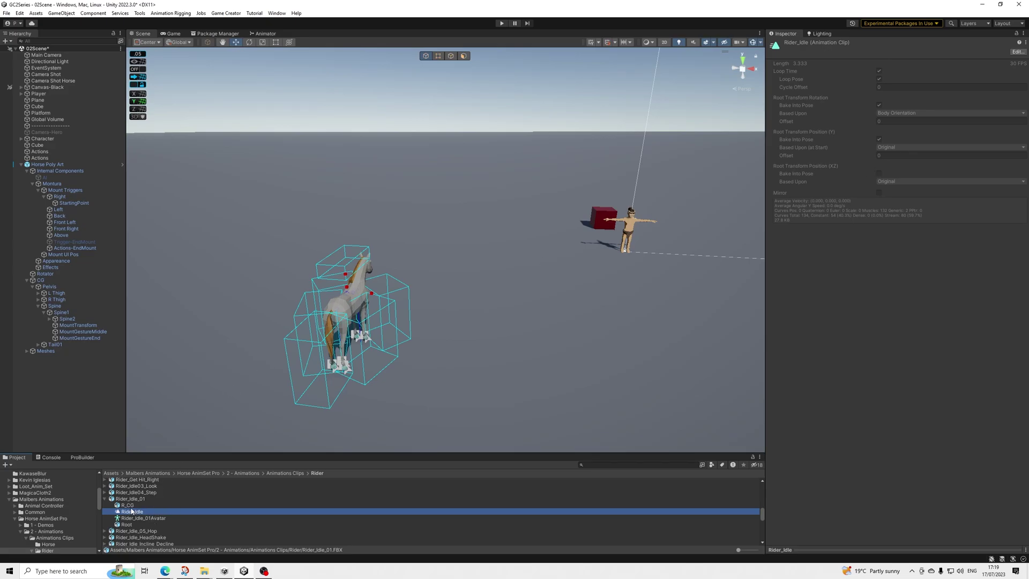
Step: Return to the 05States folder and compare the Mounted - Walk and Mounted - Run locomotion states
scroll(70, 510, up, 5)
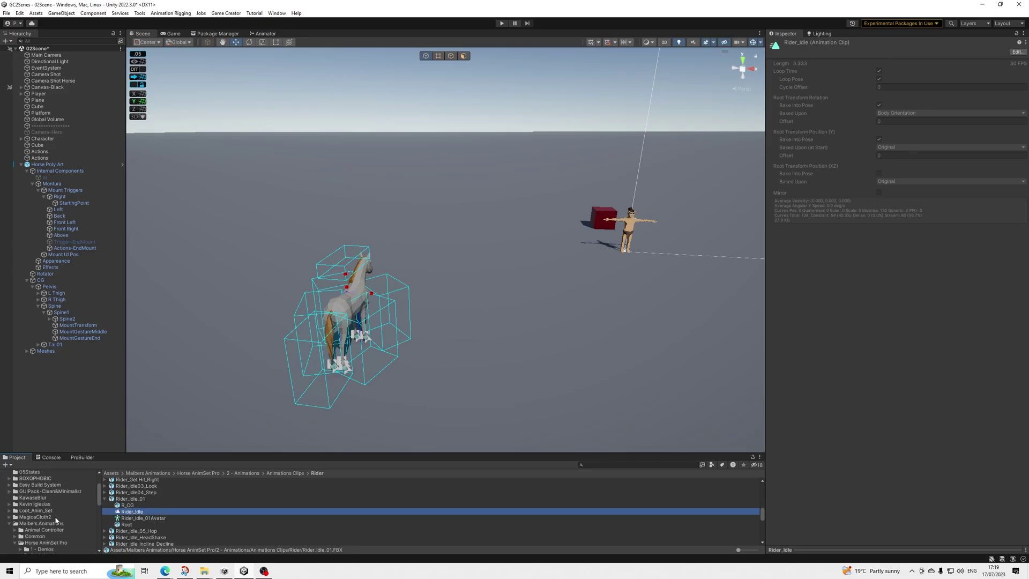
click(49, 511)
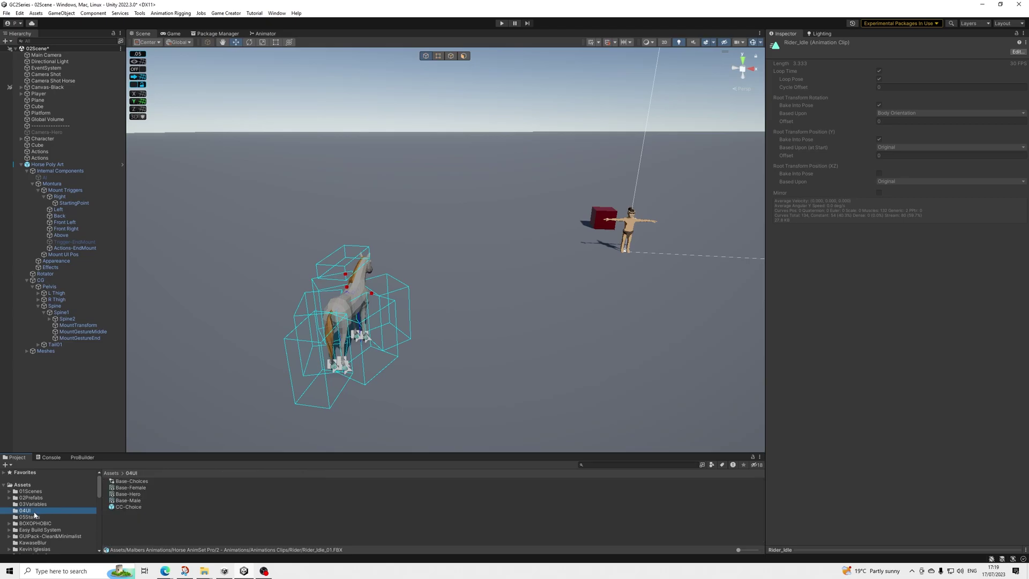
click(69, 517)
click(163, 494)
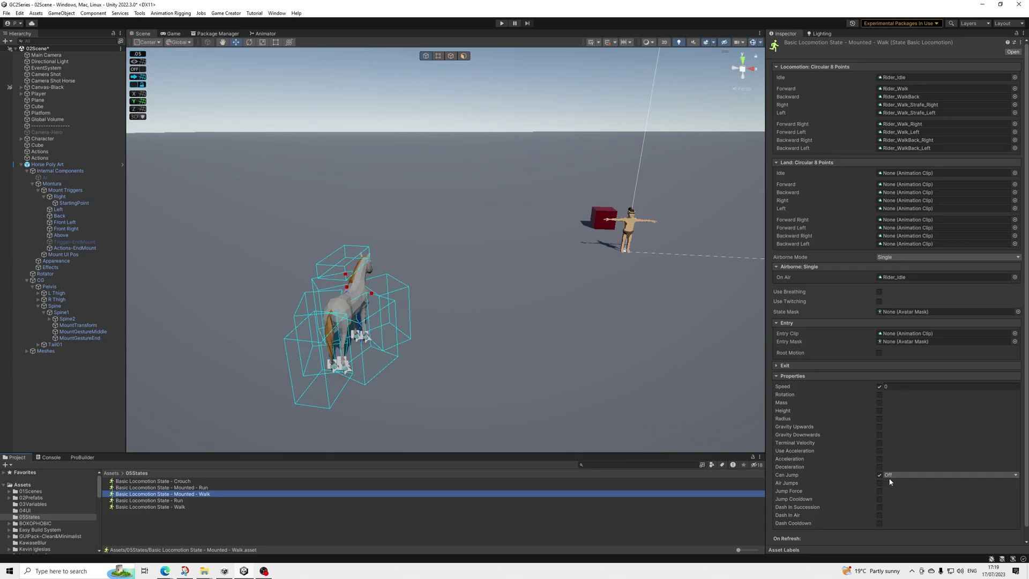
click(202, 487)
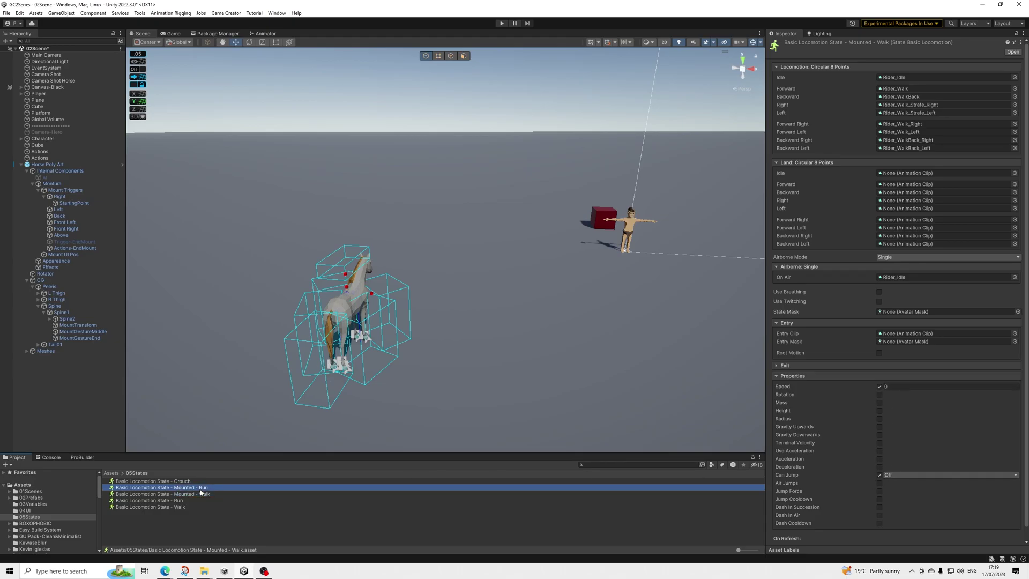
click(199, 494)
click(200, 489)
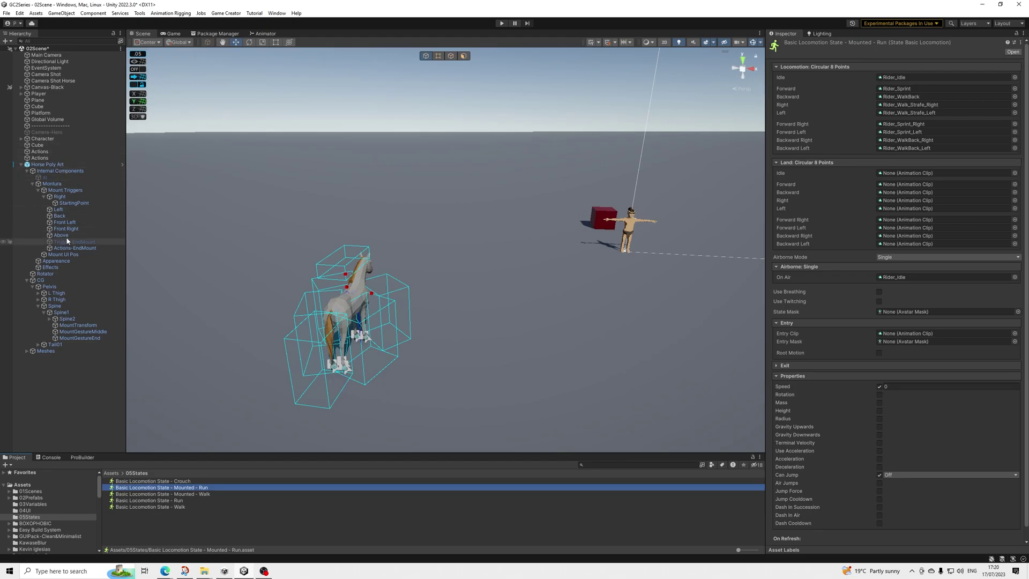
Step: Expand the Right trigger's Enhanced Gesture Rider_Mount_Right instruction and review its clip, point and transition settings
click(60, 198)
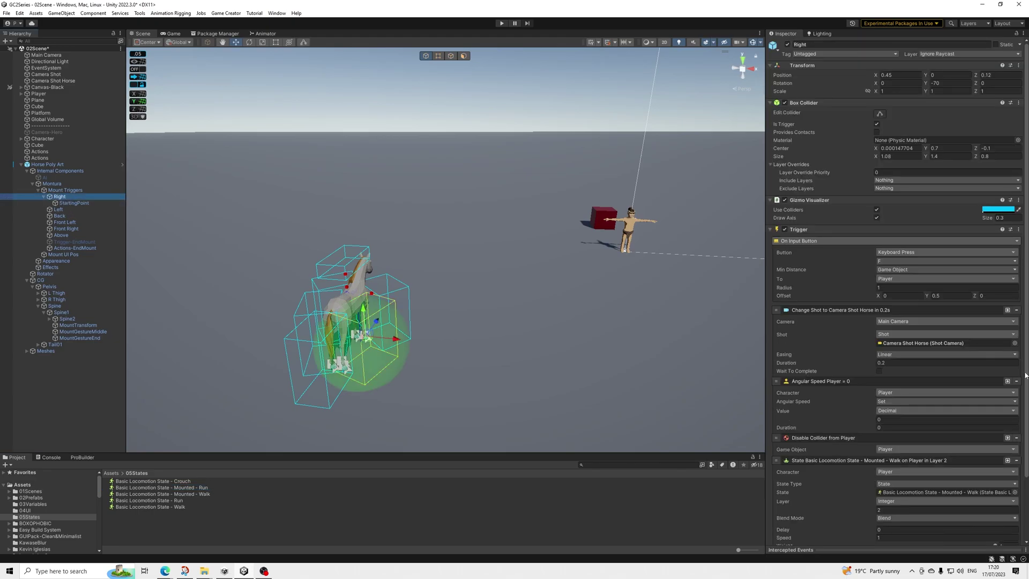
scroll(921, 396, down, 2)
scroll(920, 397, down, 2)
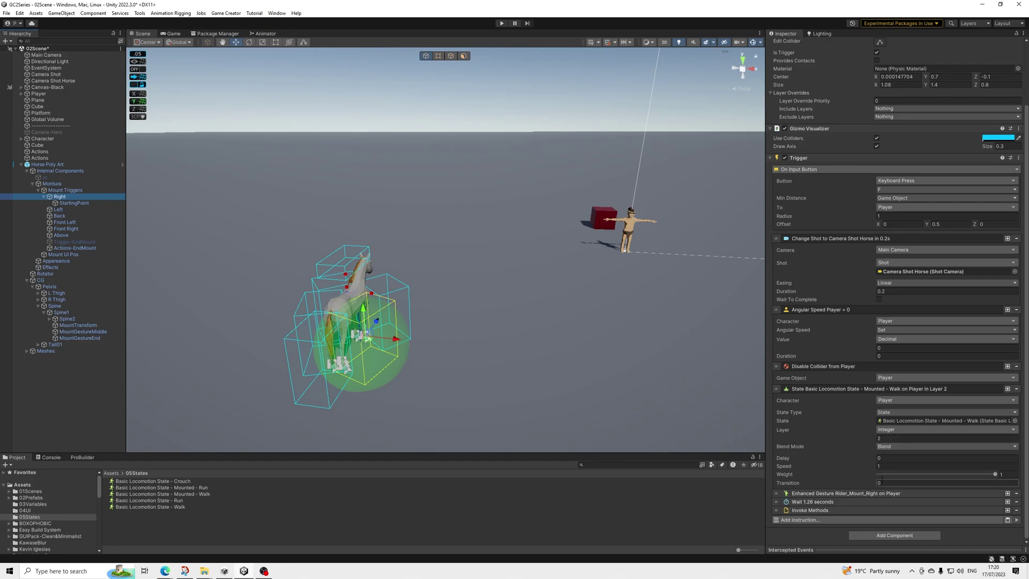
click(826, 493)
scroll(866, 481, down, 5)
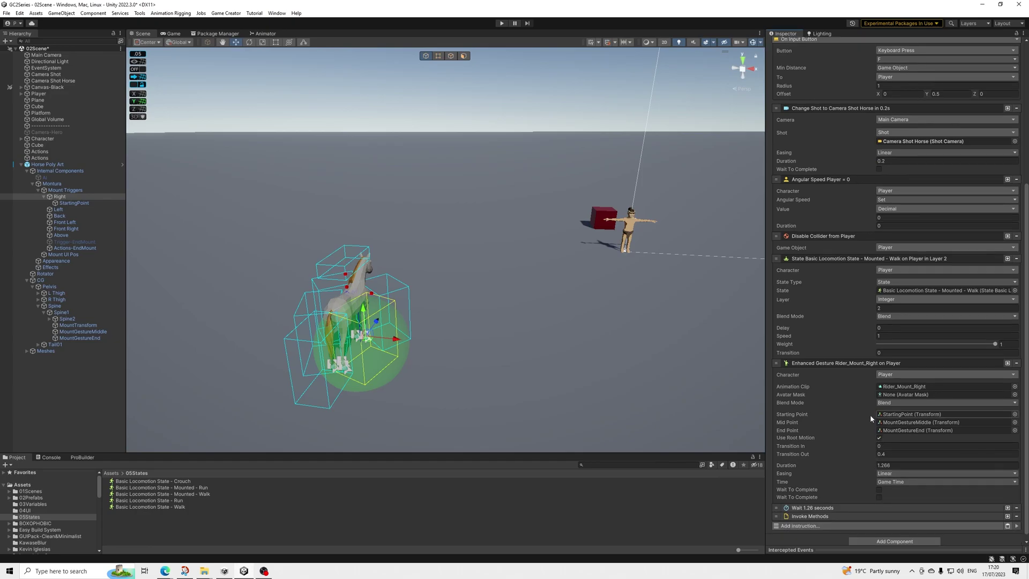
Step: Search the instructions available to the Right trigger for "gesture", closing the list without adding one
click(825, 520)
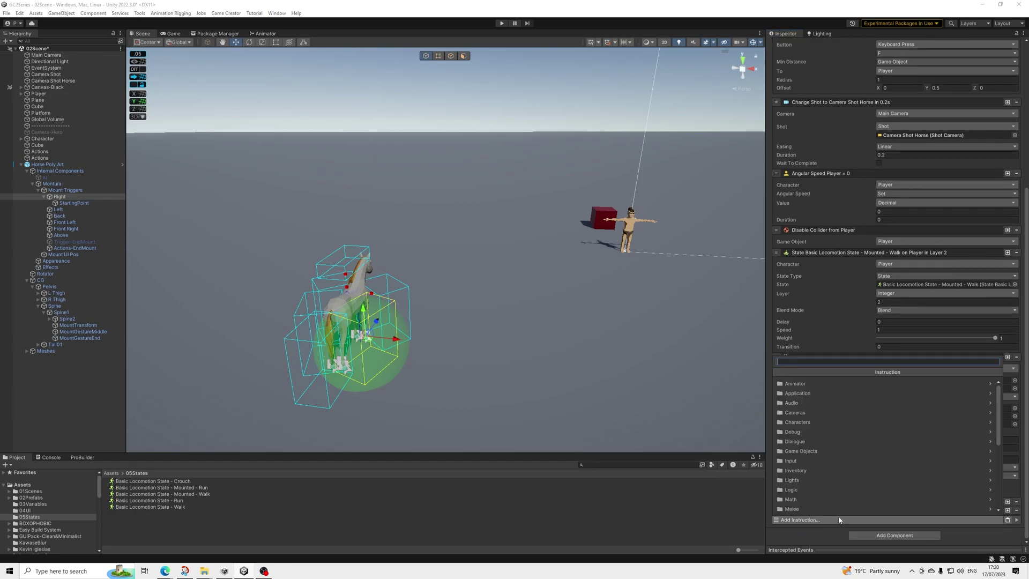
text(gesture)
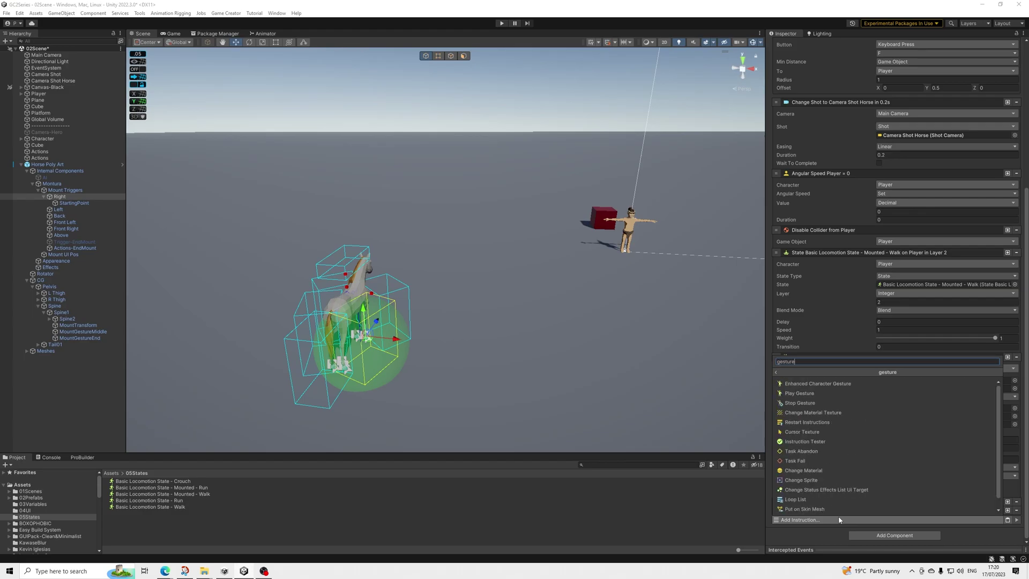
click(789, 533)
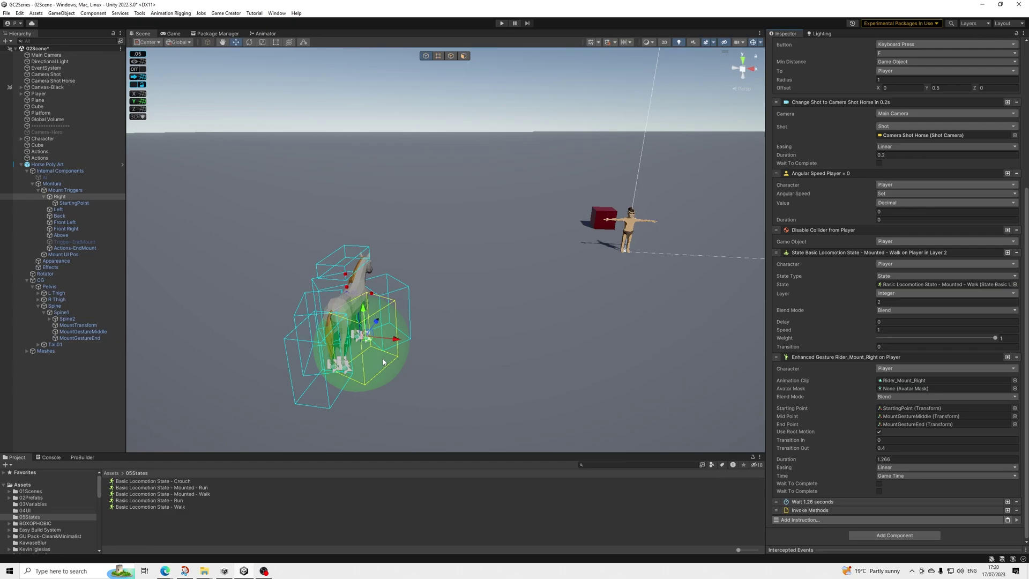
Step: Locate the Enhanced Gesture's Starting Point reference and inspect the StartingPoint object beside the horse
scroll(359, 296, up, 2)
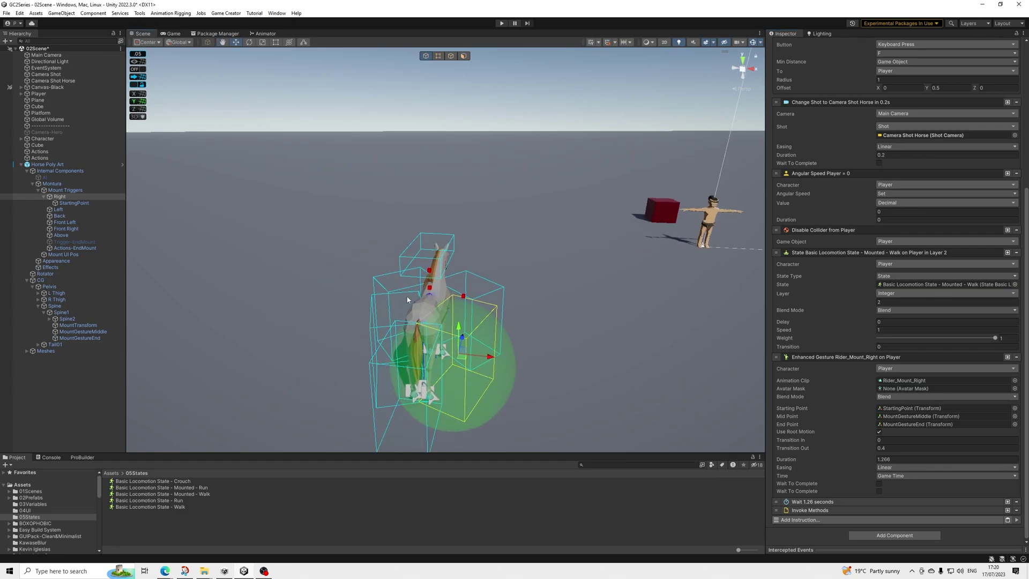
scroll(409, 303, up, 2)
scroll(410, 289, up, 4)
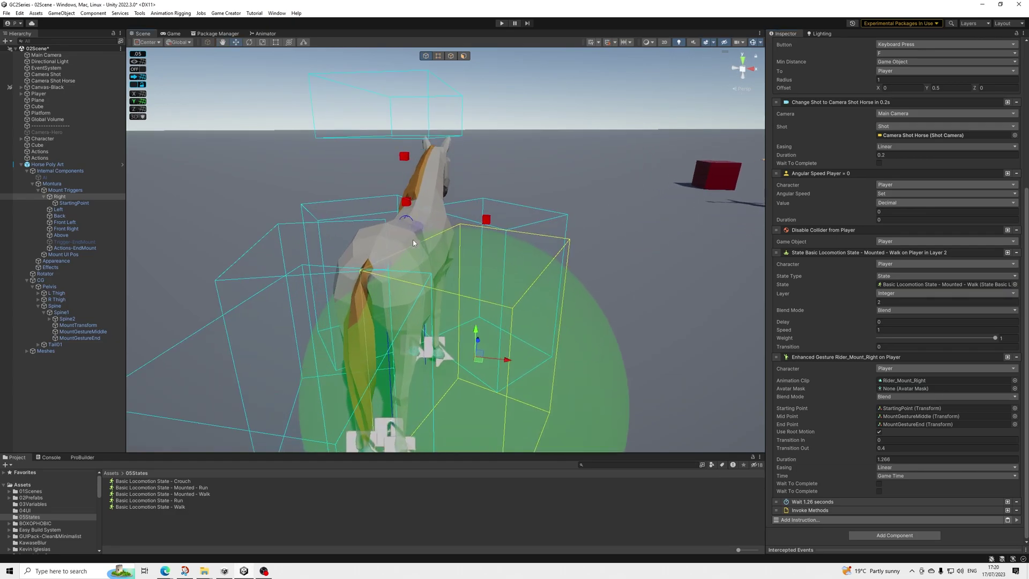
middle_drag(403, 249, 402, 254)
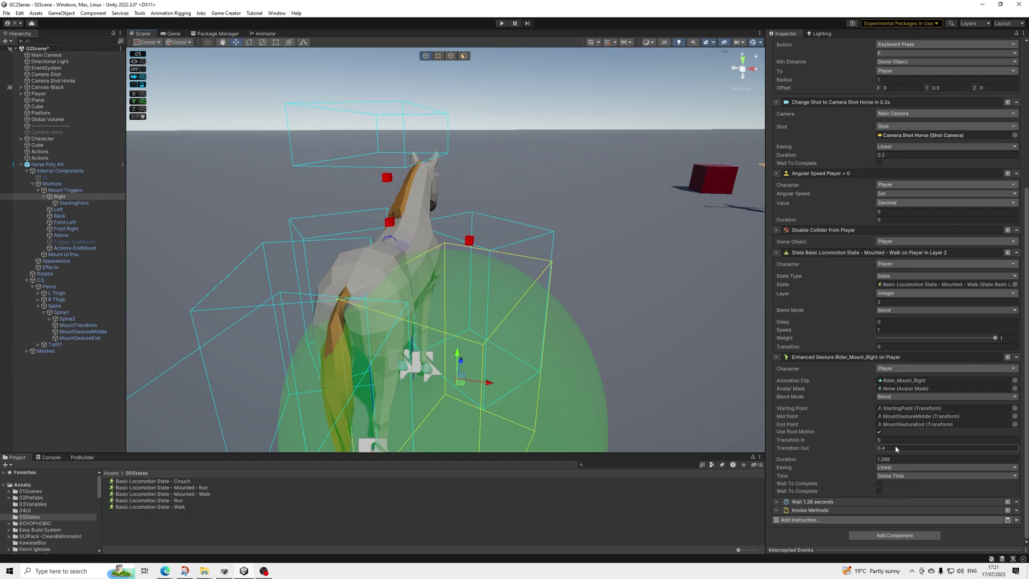
click(906, 410)
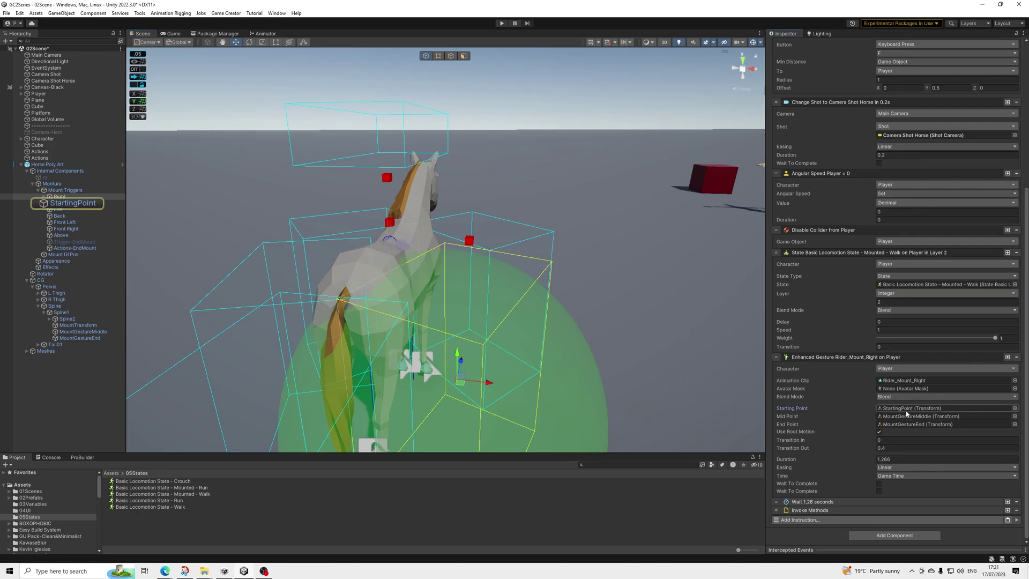
click(74, 203)
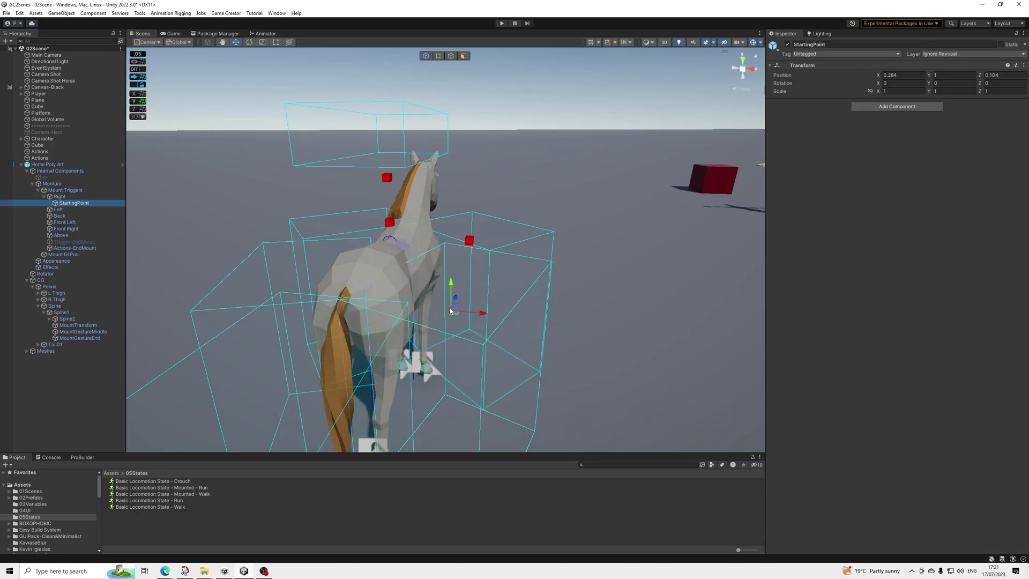
Step: Locate the gesture's Mid Point reference, then inspect the MountGestureMiddle and MountGestureEnd objects on the horse's spine
click(59, 197)
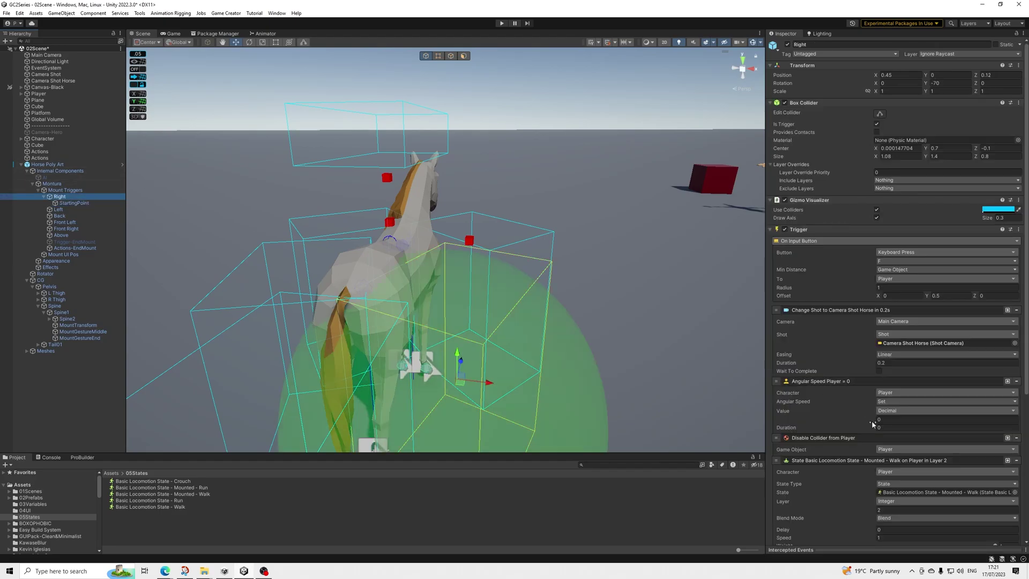
scroll(898, 448, down, 10)
click(910, 417)
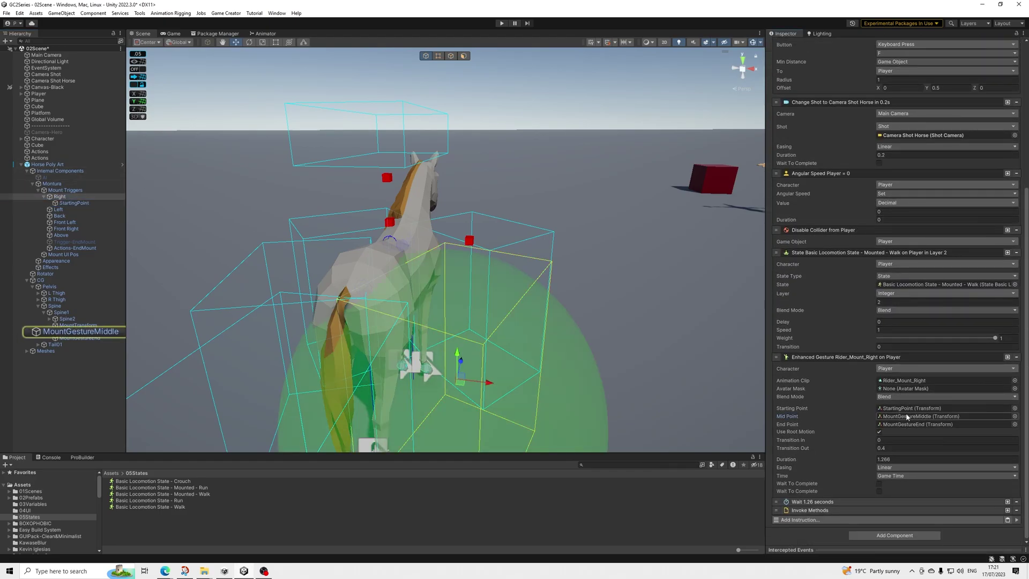
click(80, 325)
click(97, 332)
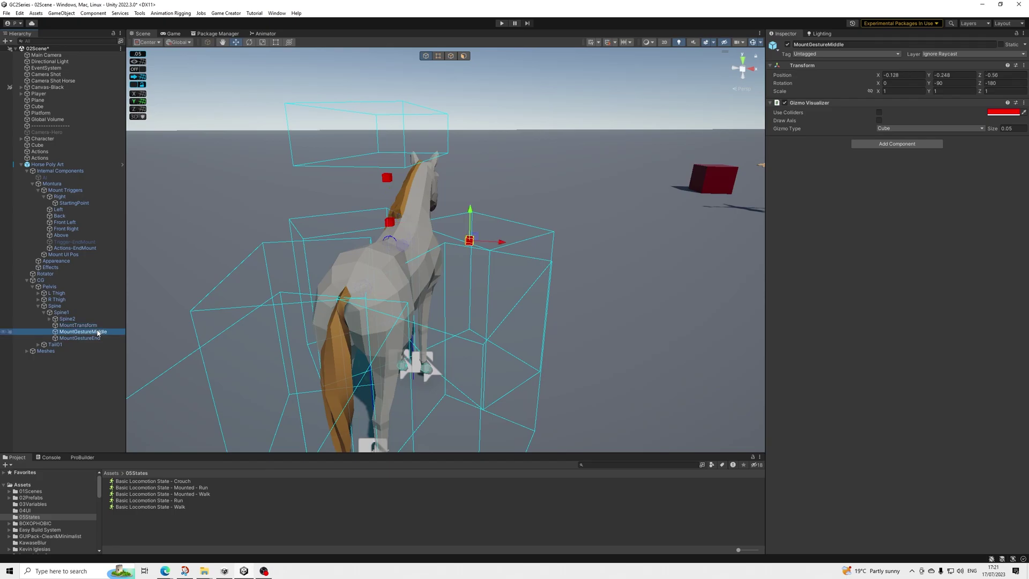
click(84, 339)
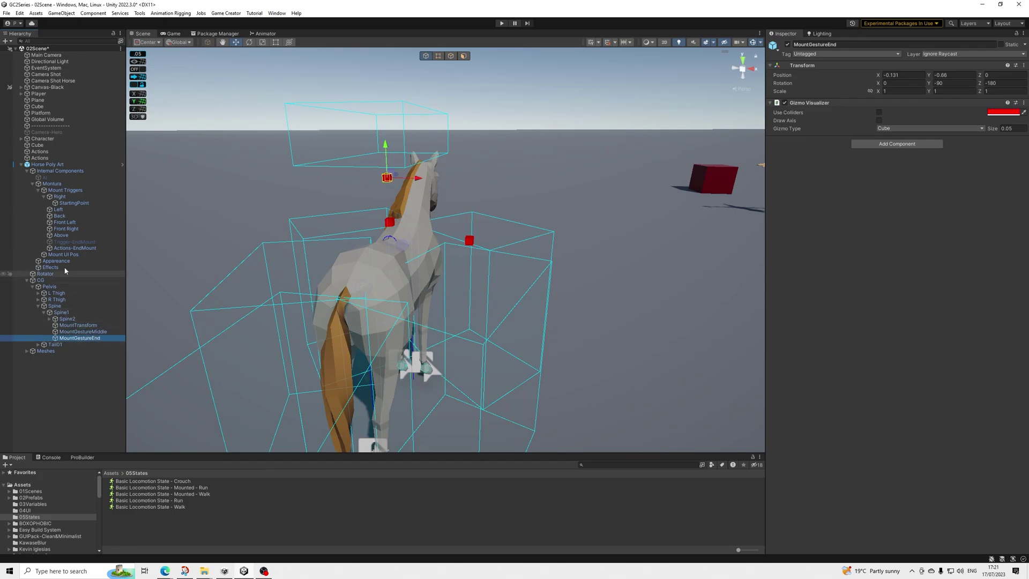
Step: Review the Right trigger's Wait instruction, collapse it, and expand Invoke Methods to examine the method it calls on Horse Poly Art
click(59, 197)
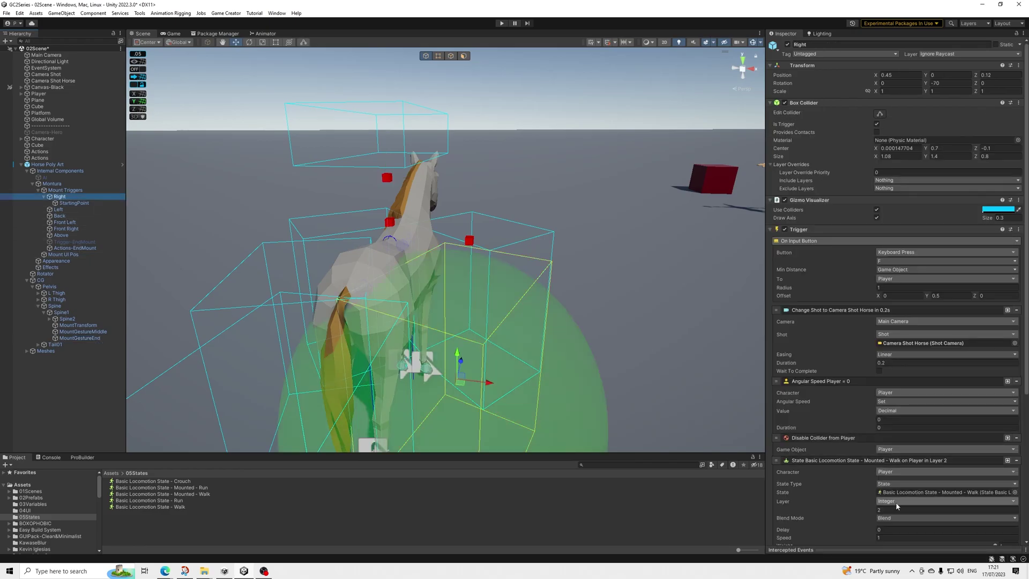
scroll(815, 399, down, 10)
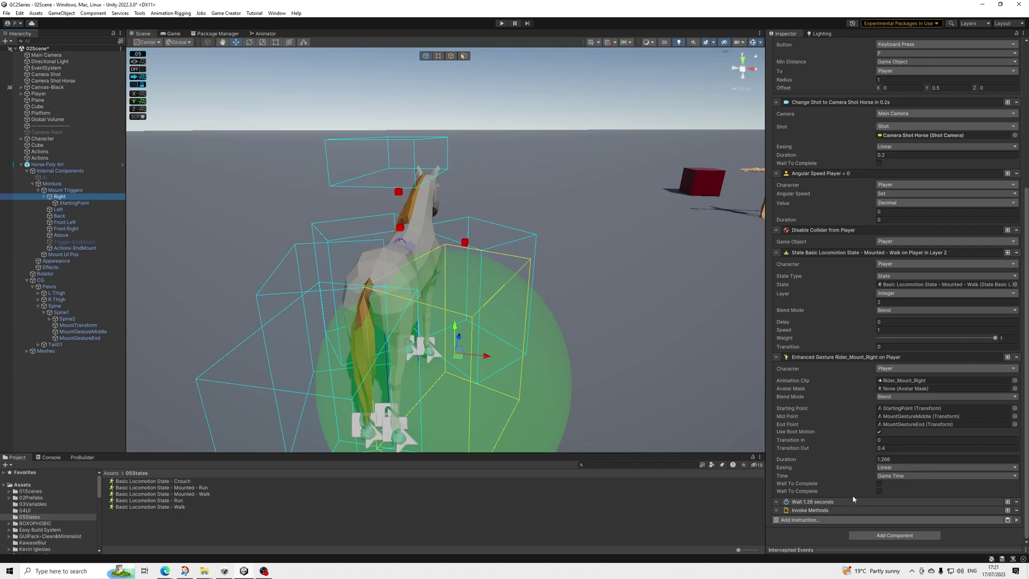
click(824, 505)
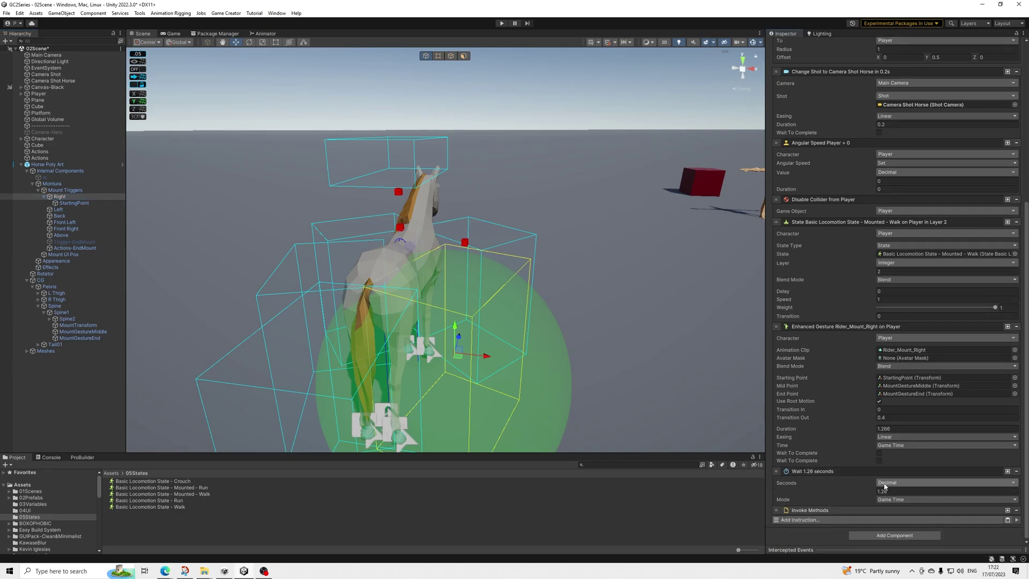
click(828, 472)
click(827, 511)
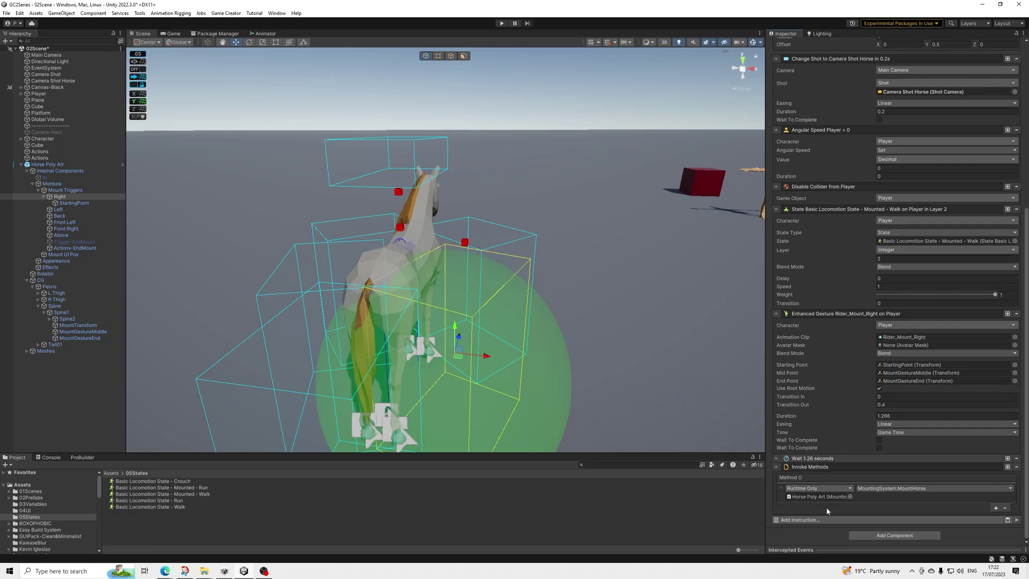
Step: Trace the Right trigger's Invoke Methods target to Horse Poly Art, inspect its Mounting System component, and return to the Right trigger's instructions
click(819, 466)
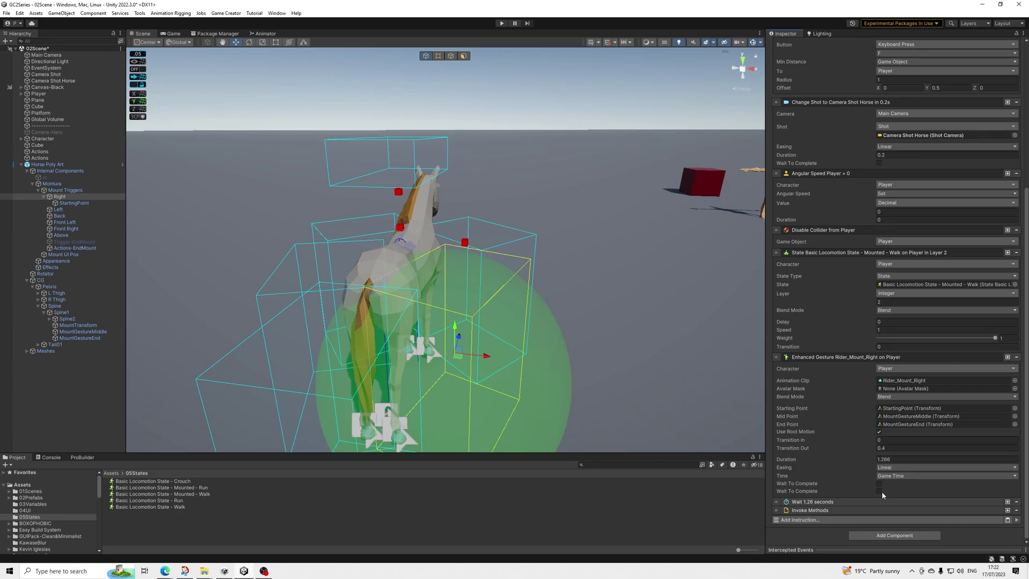
click(823, 509)
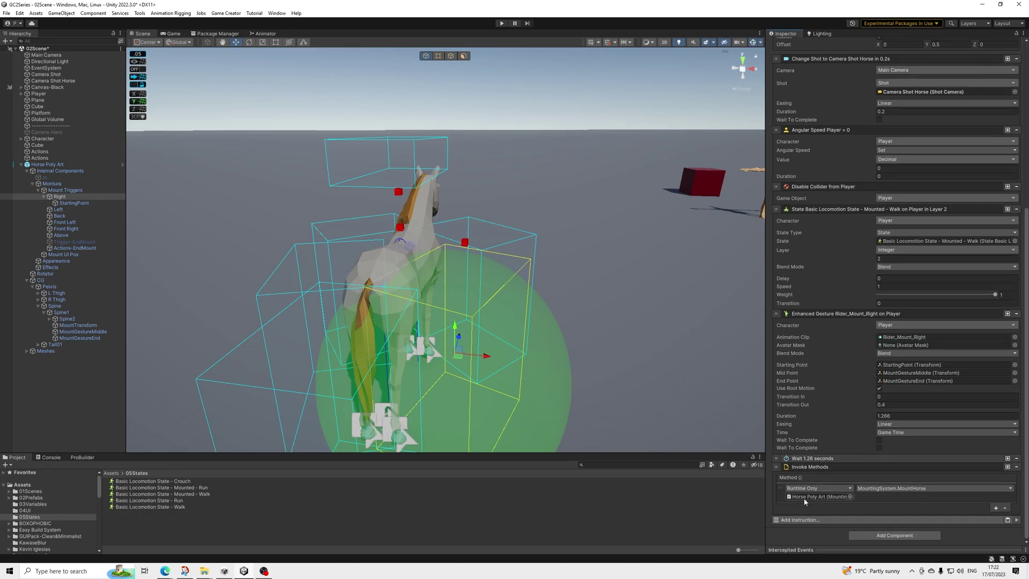
click(829, 498)
click(65, 164)
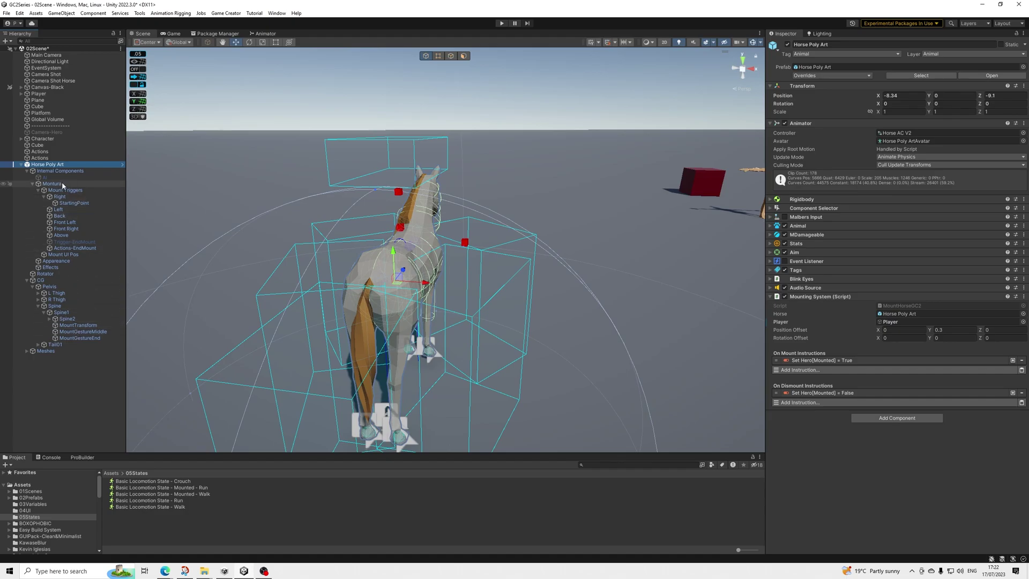
click(59, 197)
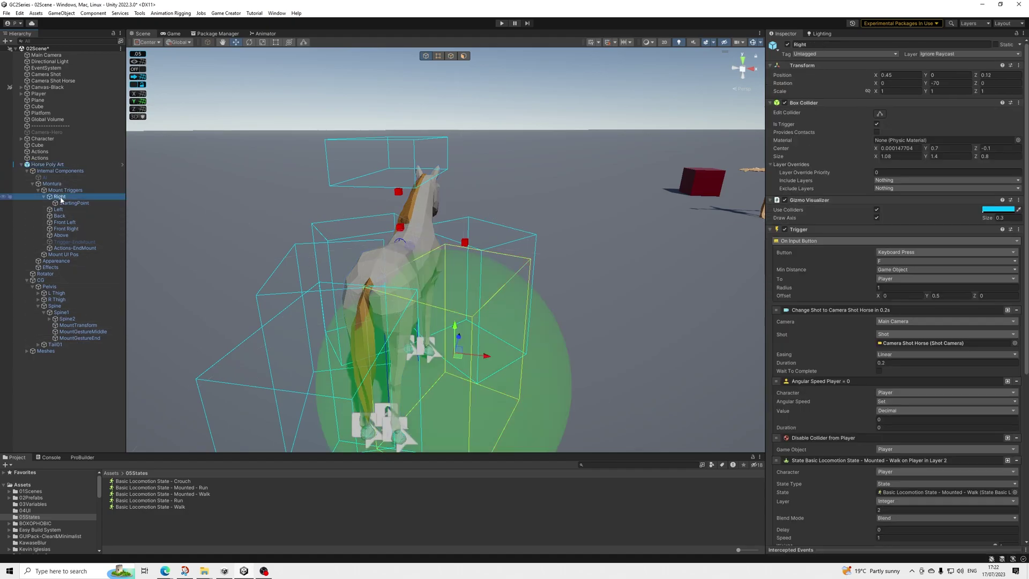
scroll(901, 487, down, 10)
scroll(893, 479, down, 3)
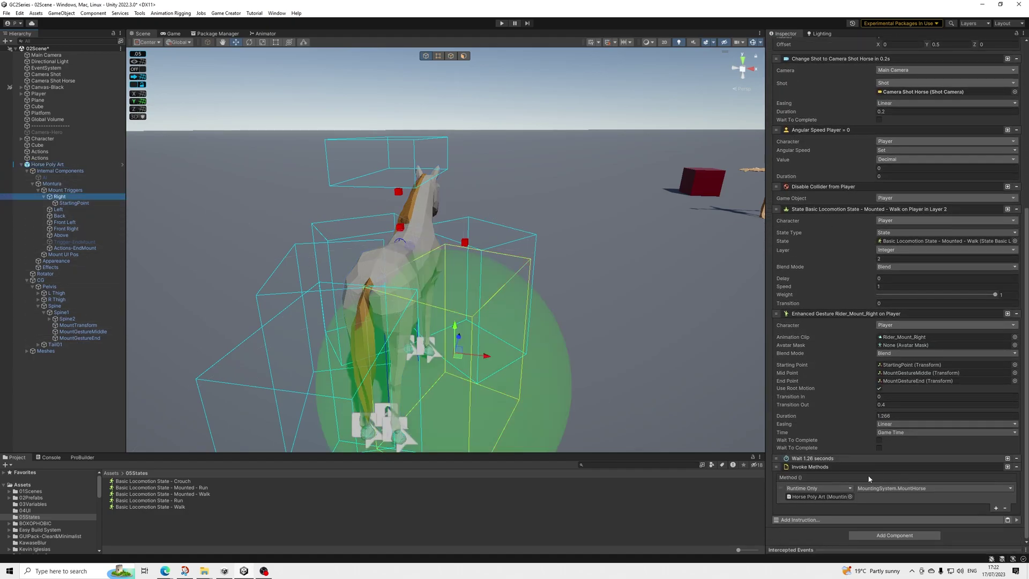
Step: Inspect Trigger-EndMount and the Above trigger, checking the Hero variable choices and keeping Mounted as the watched variable
click(61, 242)
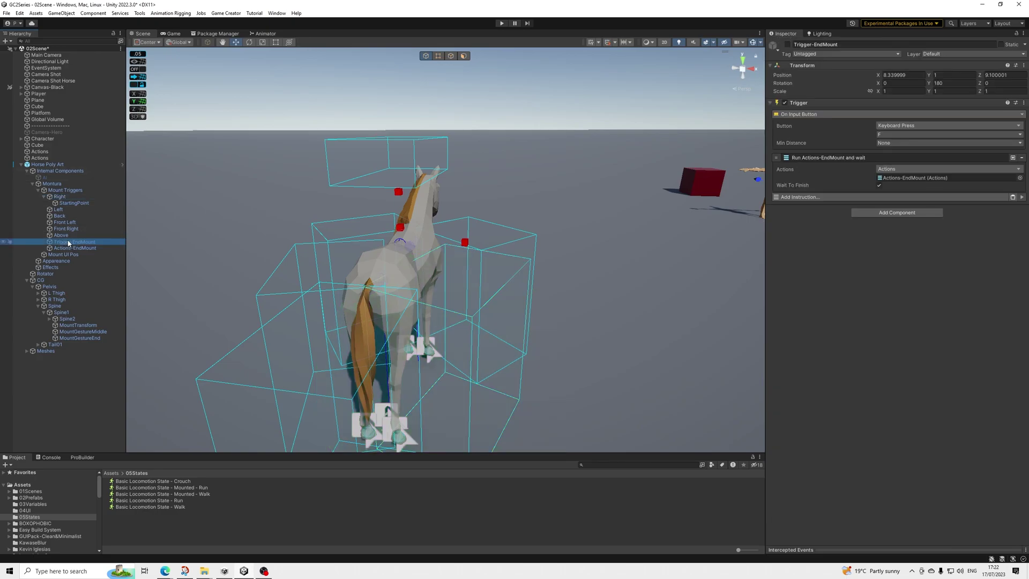
click(61, 236)
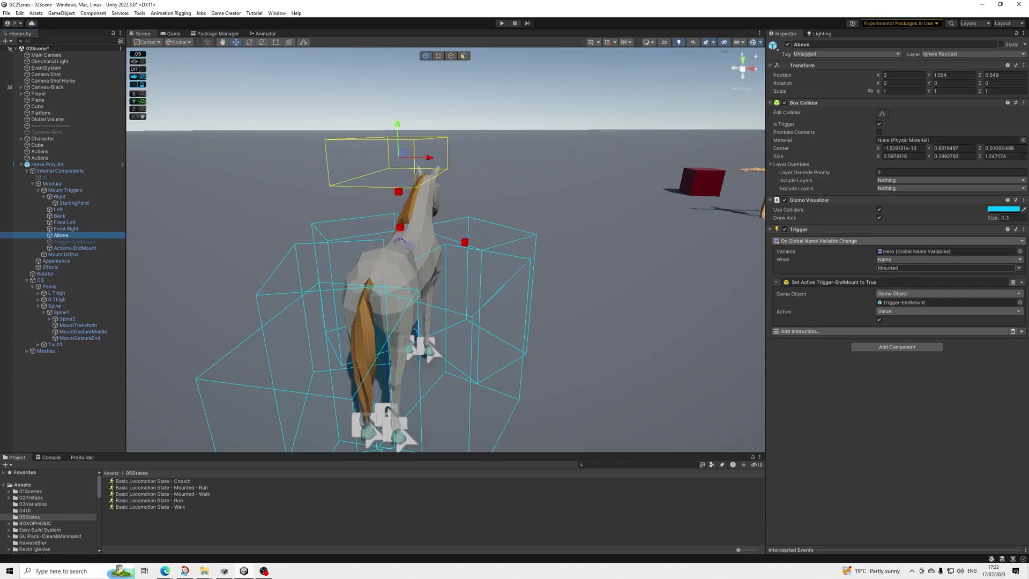
click(1018, 268)
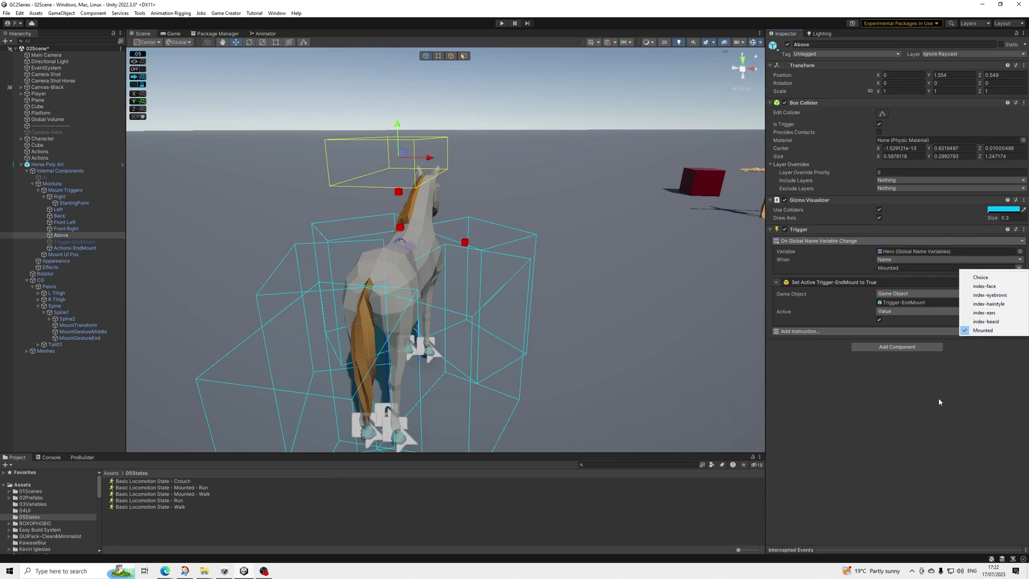
click(983, 330)
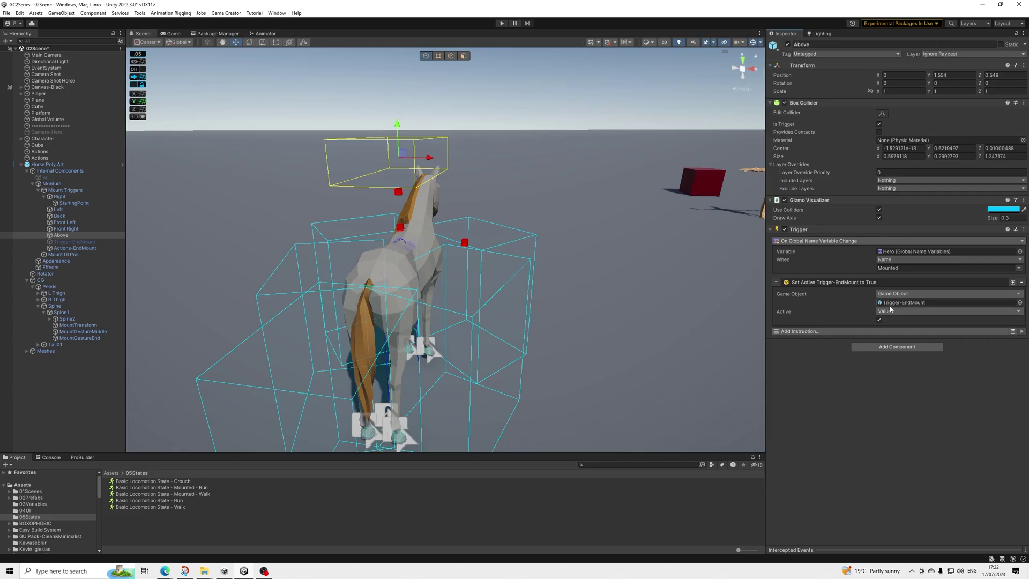
Step: Review the input and called action of Trigger-EndMount, then examine the Actions-EndMount instructions, including Stop Player State in Layer 2
click(86, 243)
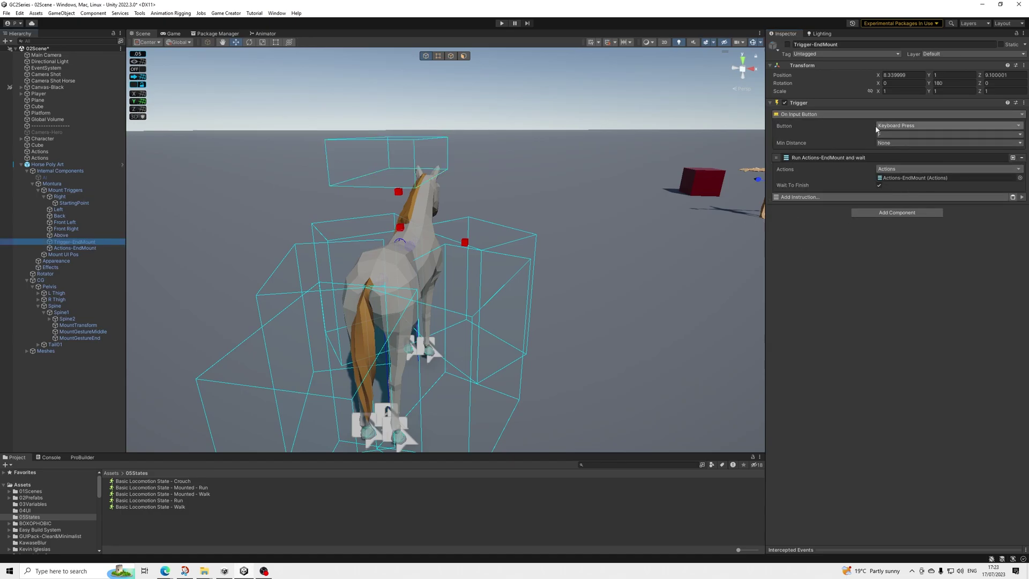
click(81, 248)
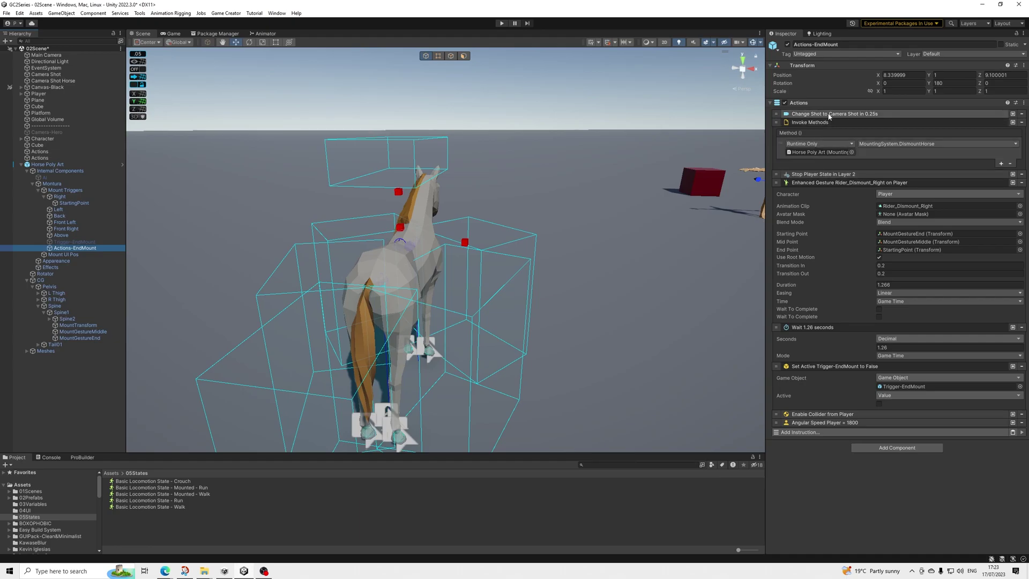
click(823, 175)
click(822, 176)
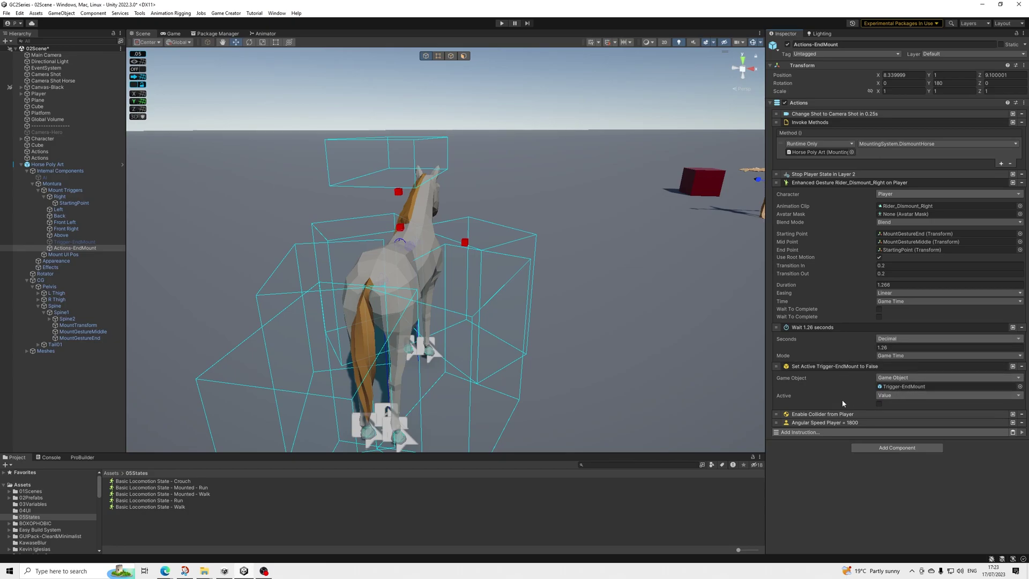
Step: Examine the Enable Collider and Angular Speed instructions of Actions-EndMount, then collapse those along with Set Active, Wait and Enhanced Gesture
click(829, 414)
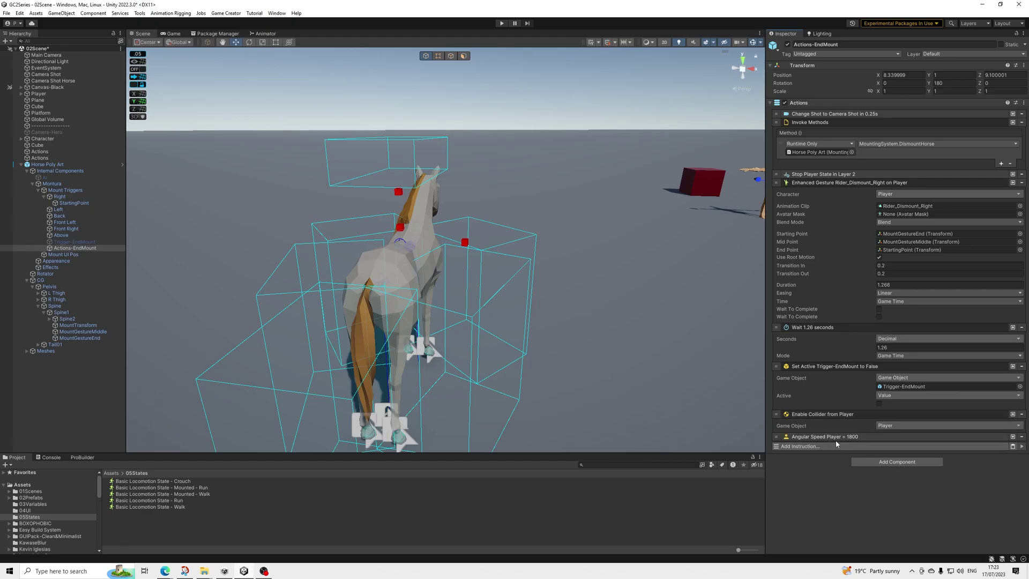
click(854, 437)
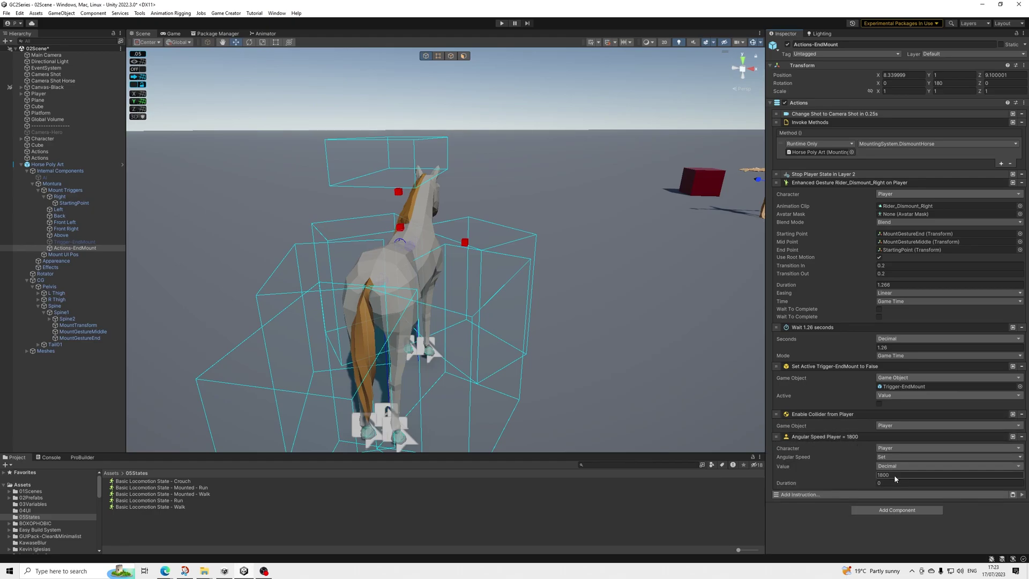
click(830, 437)
click(825, 414)
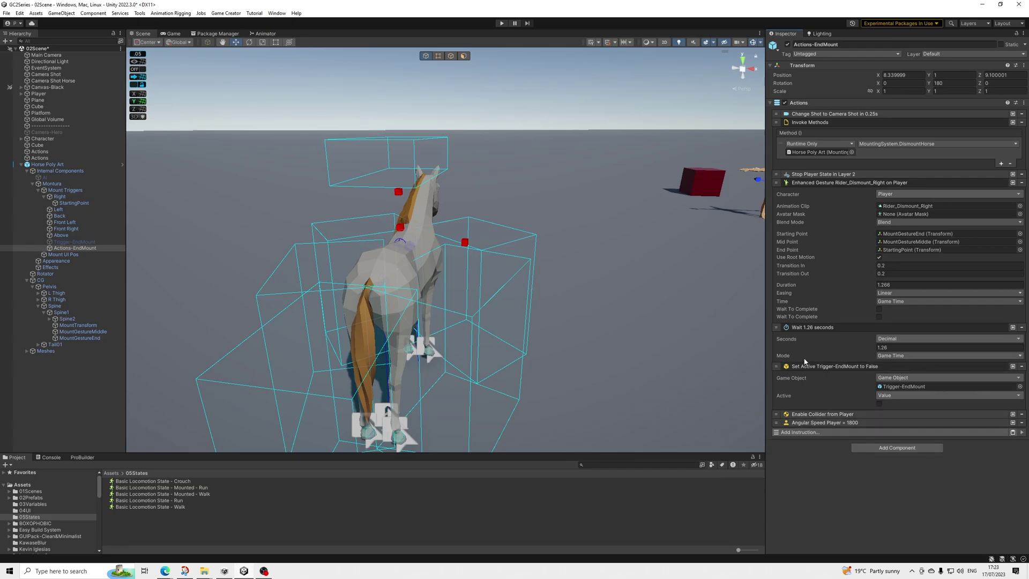
click(805, 366)
click(803, 327)
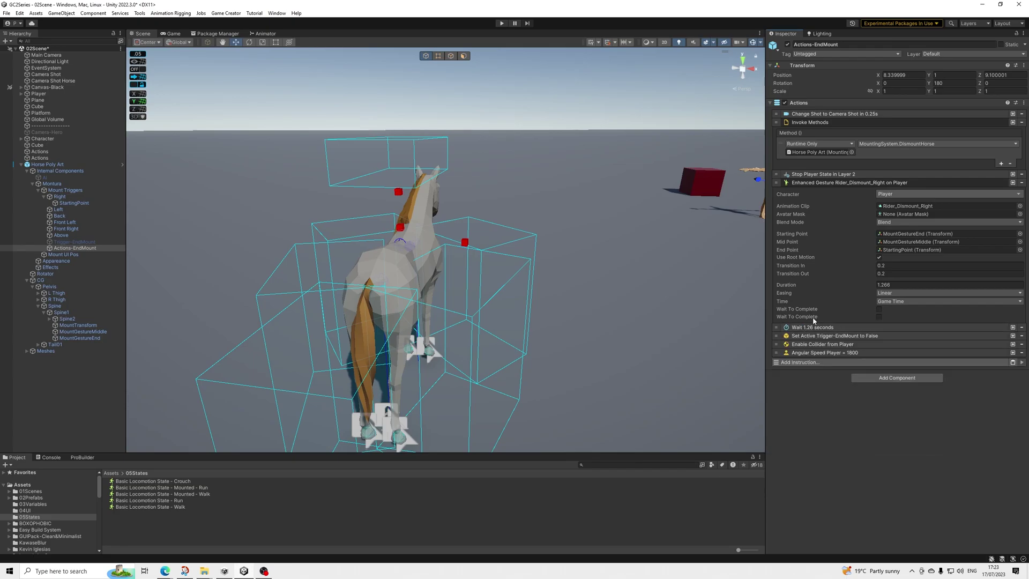
click(803, 185)
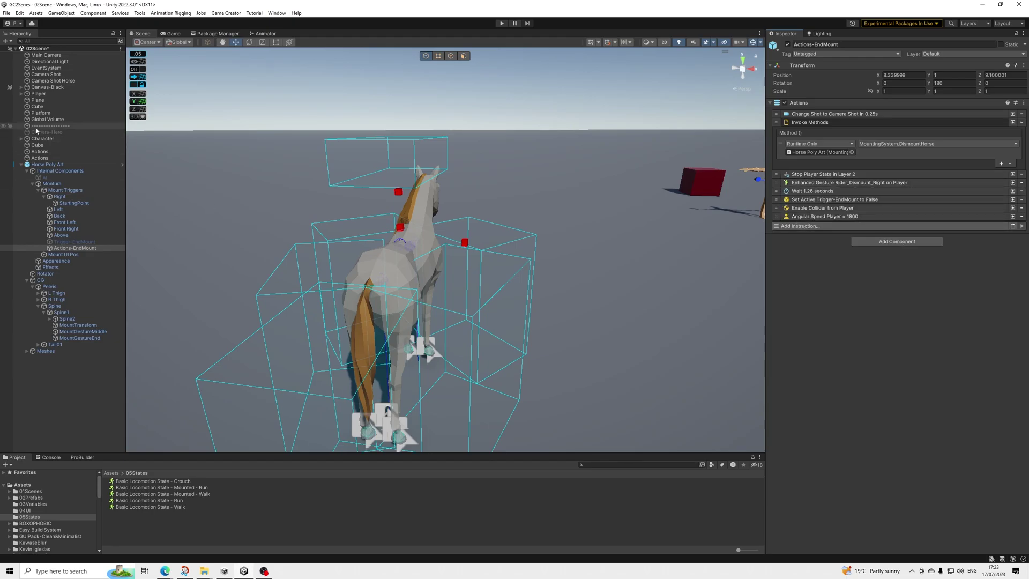
Step: Inspect the Player's Character settings and bring both the player and the horse into view in the scene
click(38, 93)
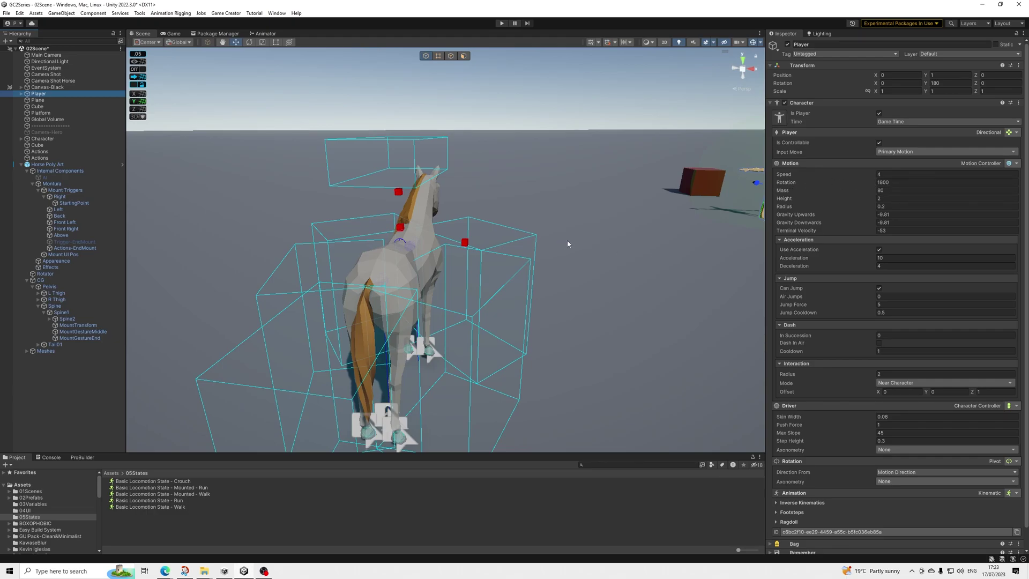
scroll(567, 244, down, 5)
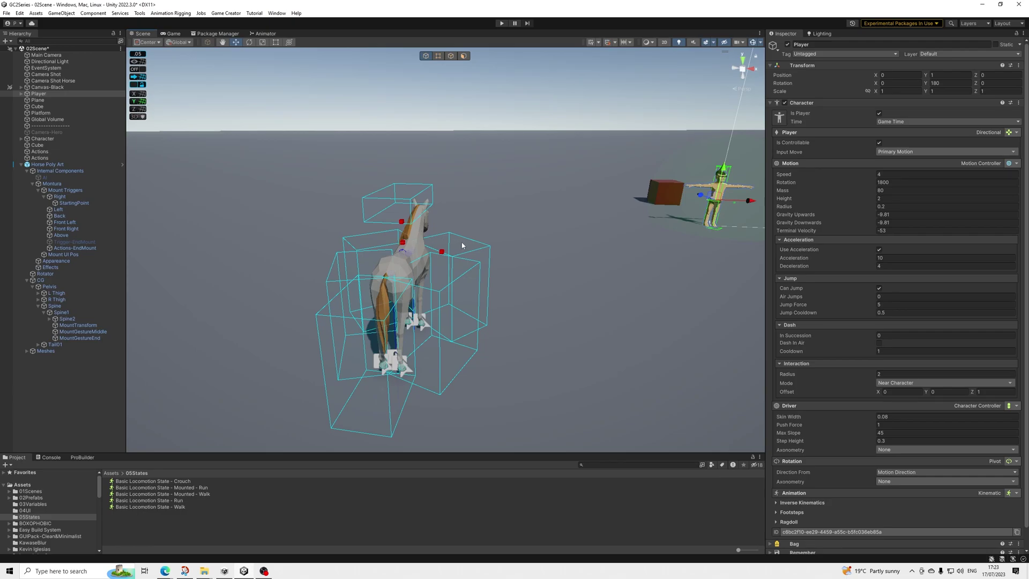
middle_drag(728, 196, 684, 202)
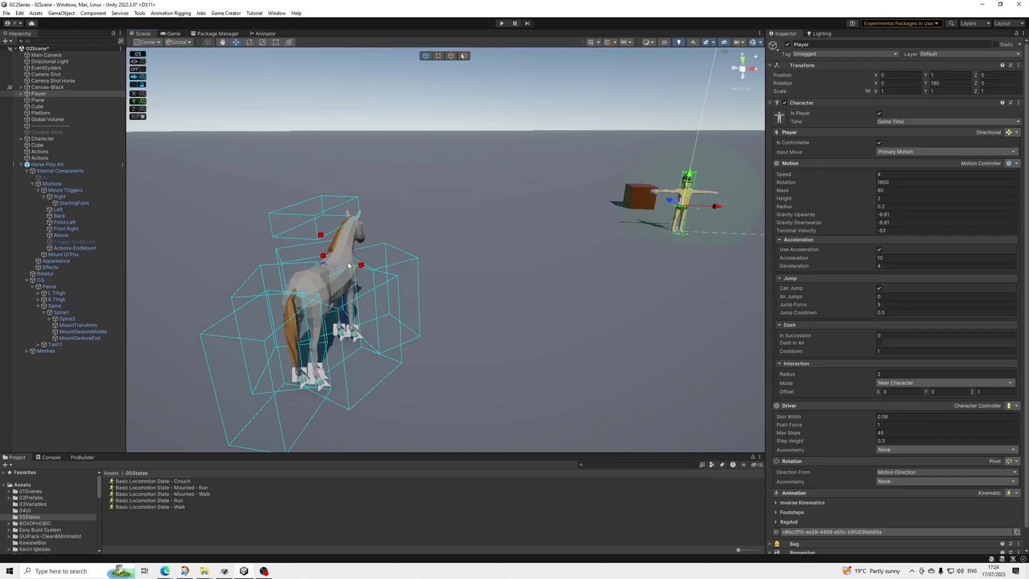
Step: Run the scene, walk the player character over to the horse and mount it
click(501, 24)
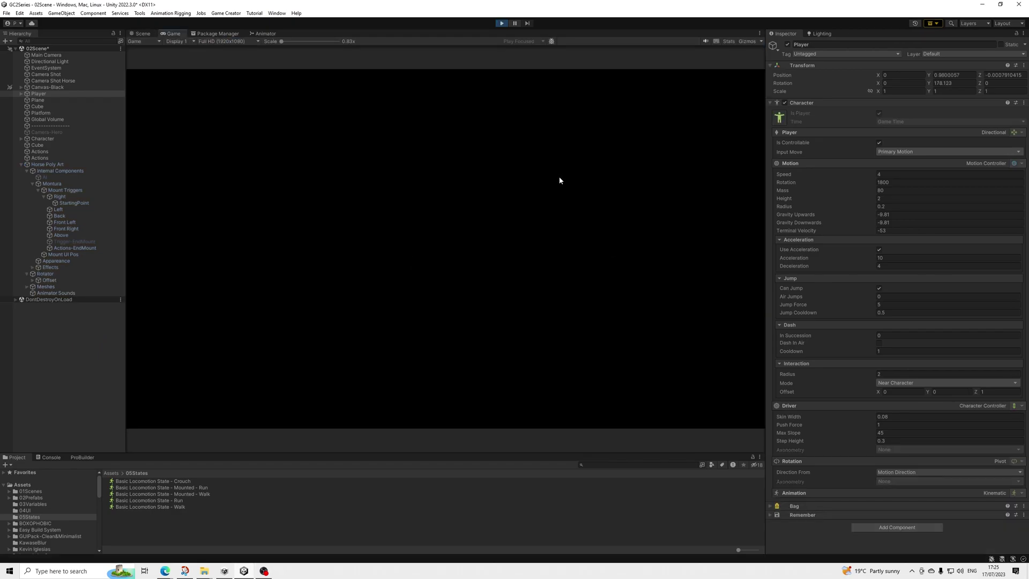
key(w)
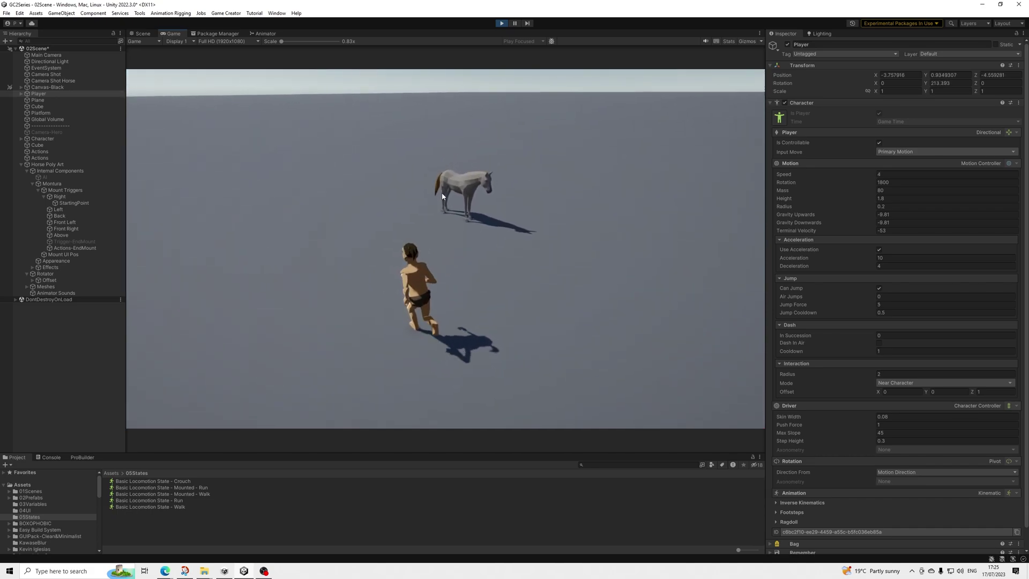
key(a)
key(e)
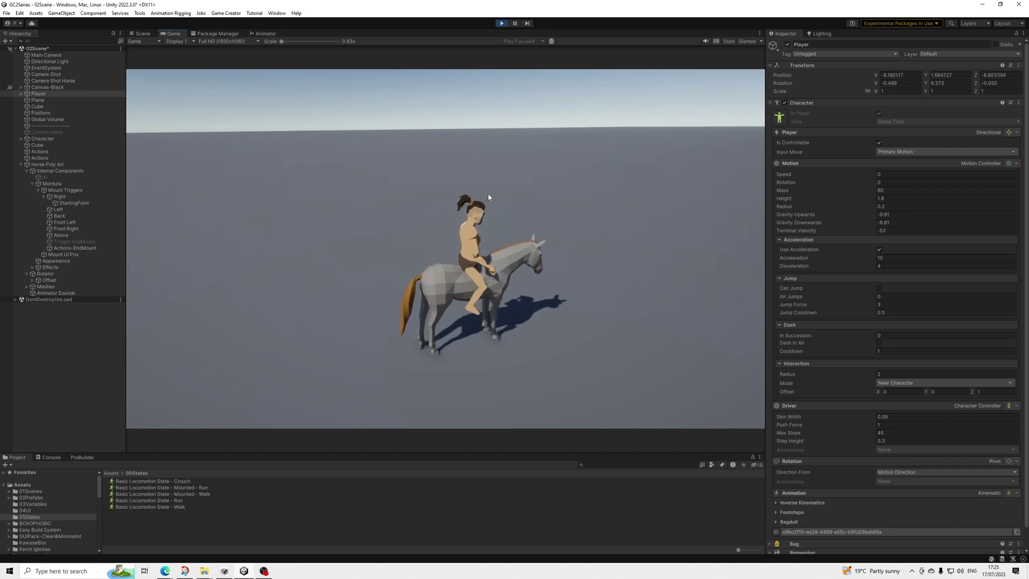
Step: Ride the mounted horse around the plane in different directions to test its movement and turning
key(w)
key(w)
key(d)
key(s)
key(a)
key(w)
key(d)
key(w)
key(a)
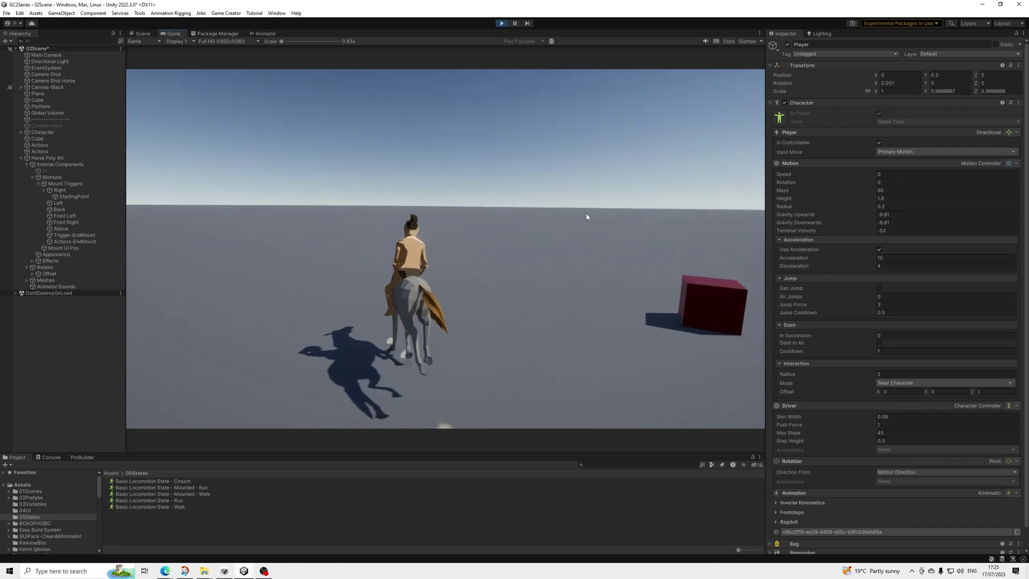
key(d)
key(w)
key(d)
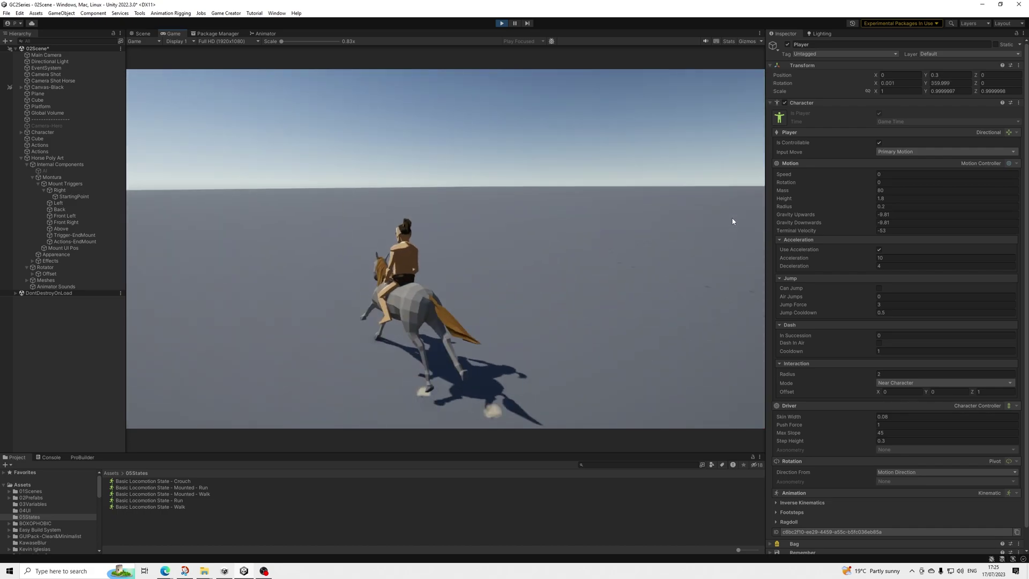
key(w)
key(d)
key(s)
key(d)
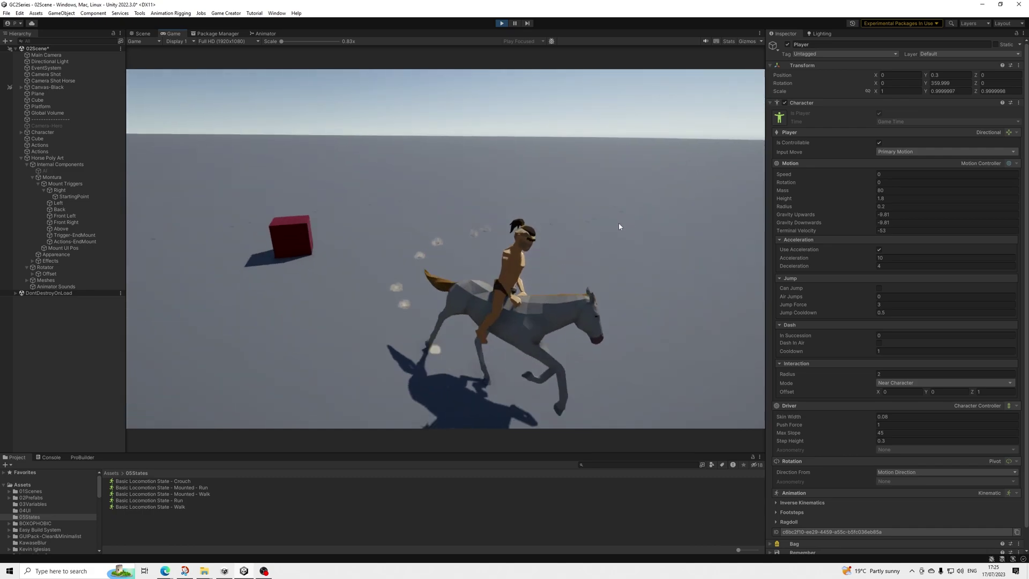
key(w)
key(d)
key(d)
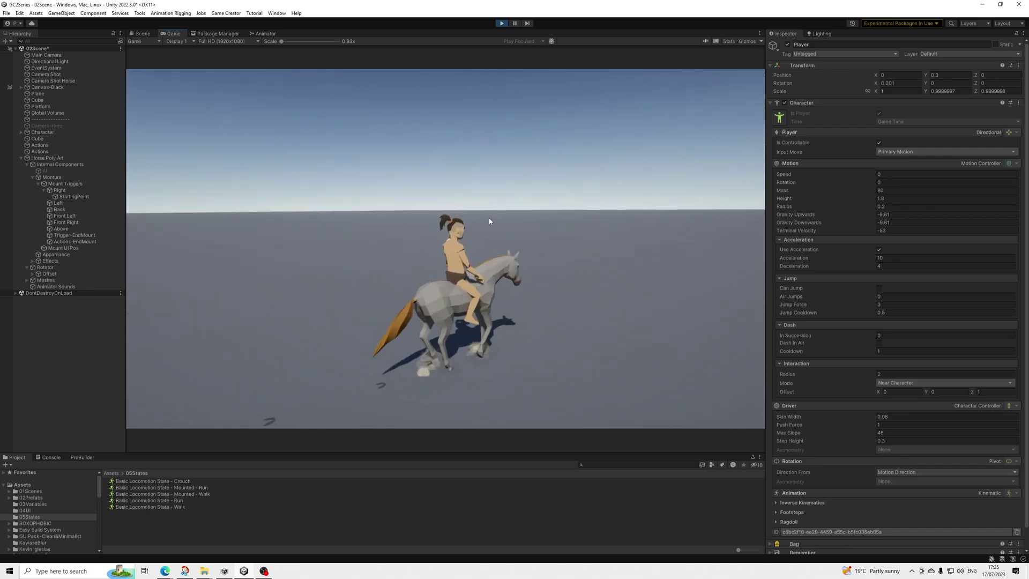
Step: Test the mounted horse's rearing action while stopped, riding on and changing direction between rears
click(481, 221)
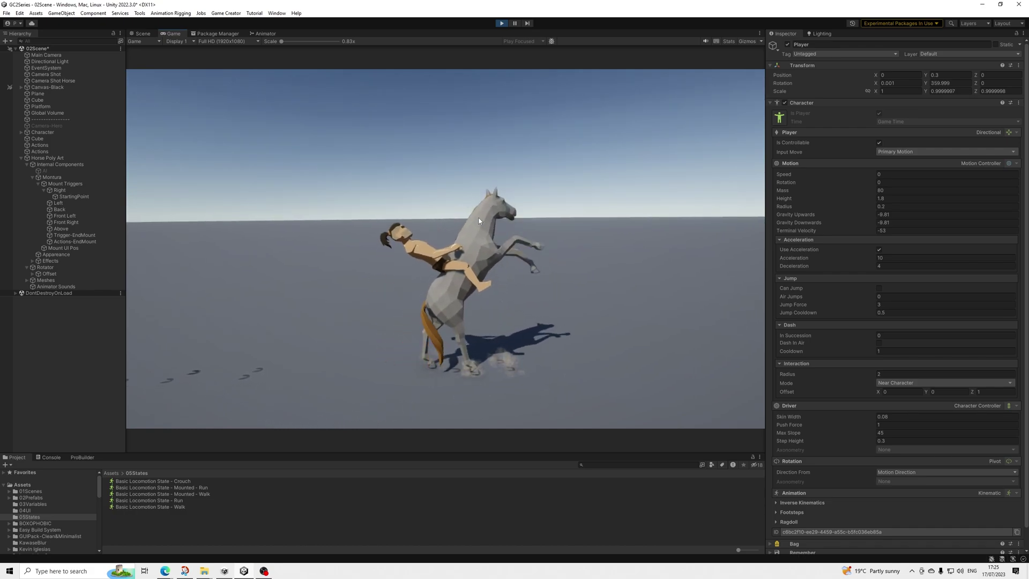
click(479, 221)
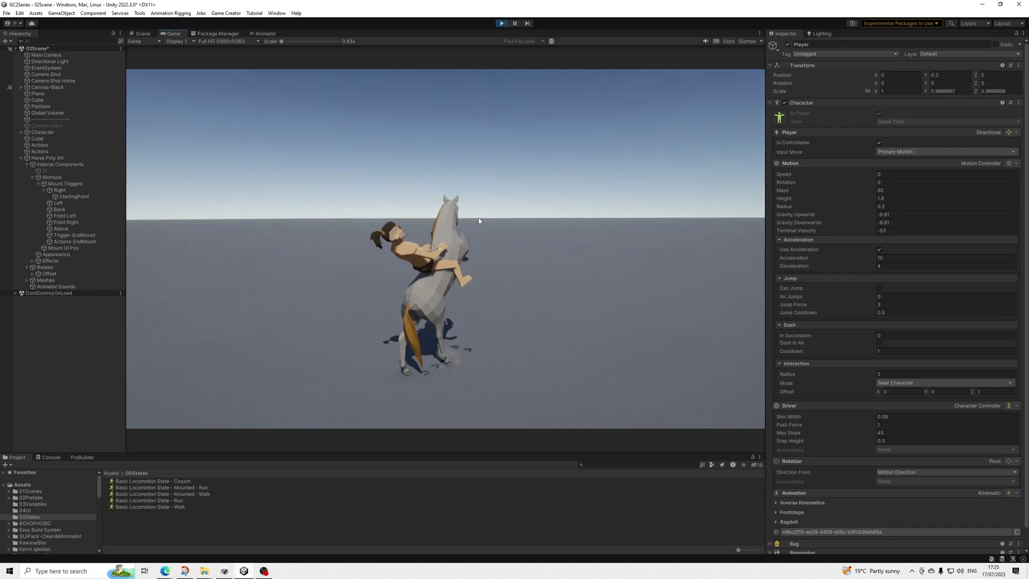
key(d)
key(w)
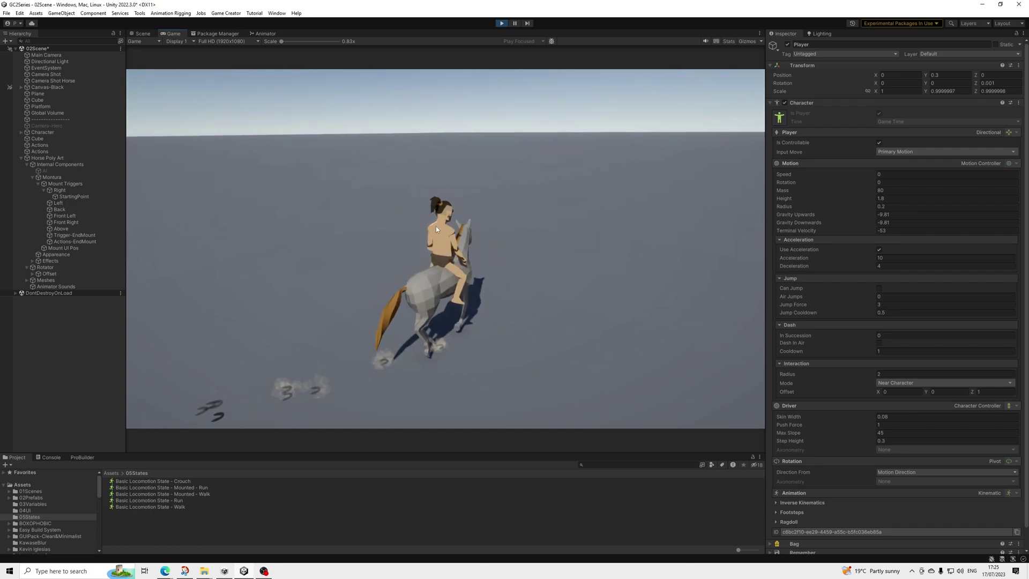
key(w)
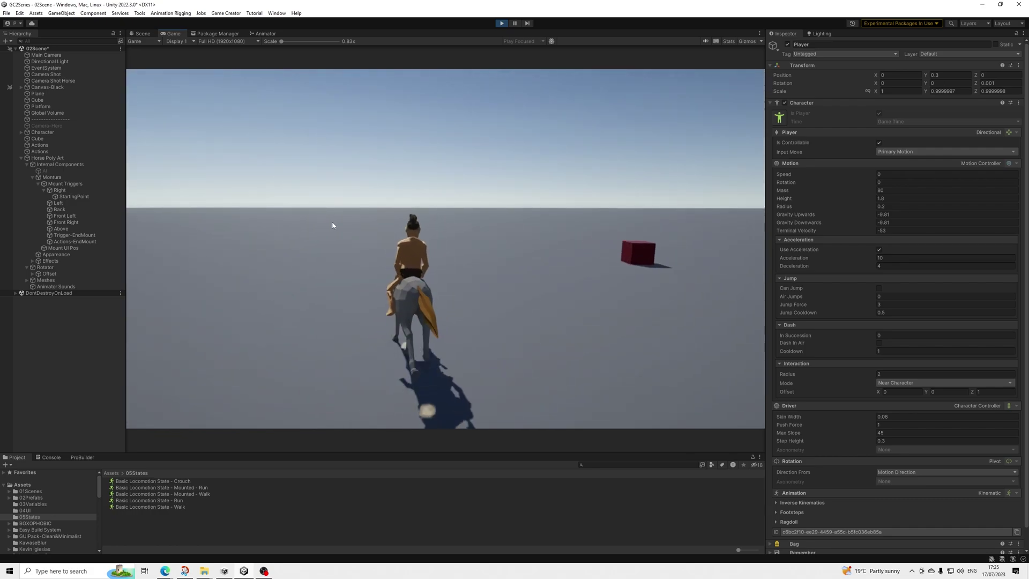
key(w)
key(w)
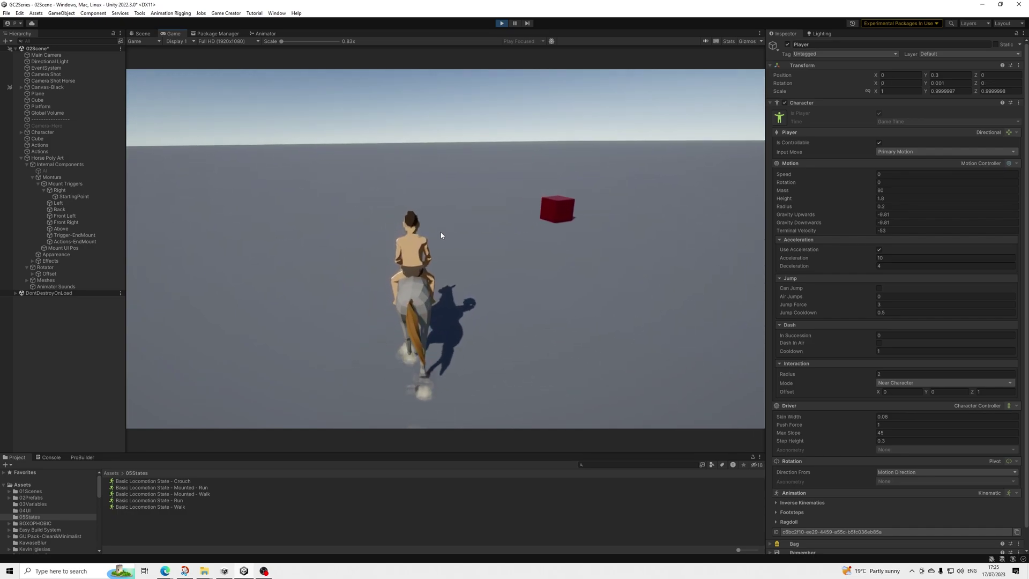
click(405, 235)
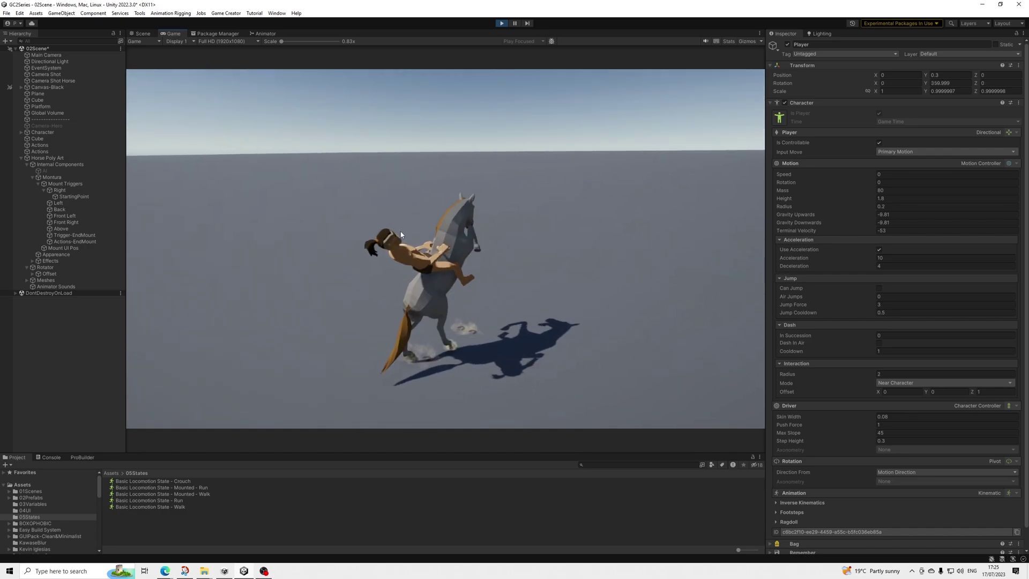
key(w)
key(w)
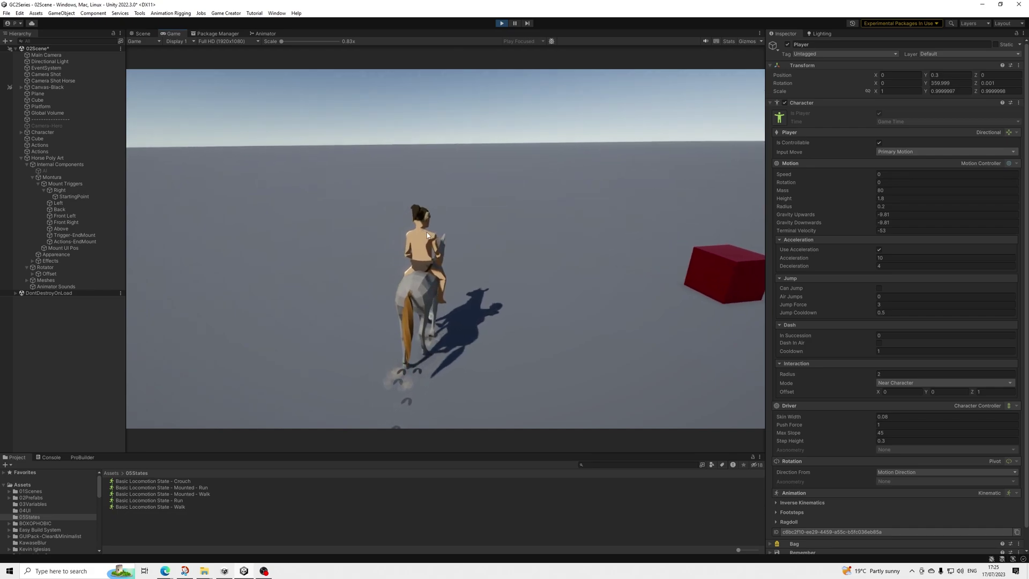
key(s)
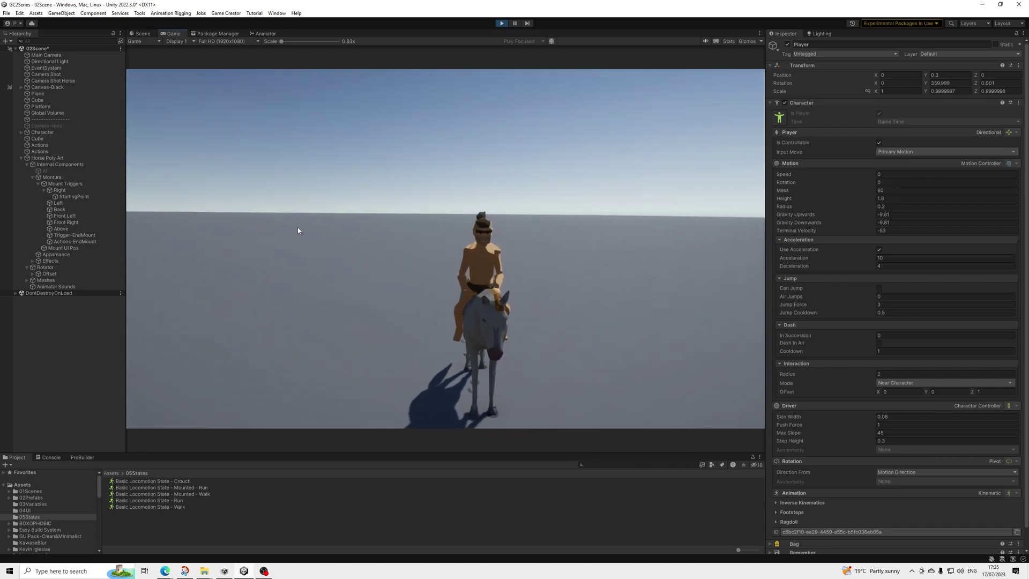
Step: Ride the mounted horse around the plane, turning it in several directions and heading past the red cube
key(d)
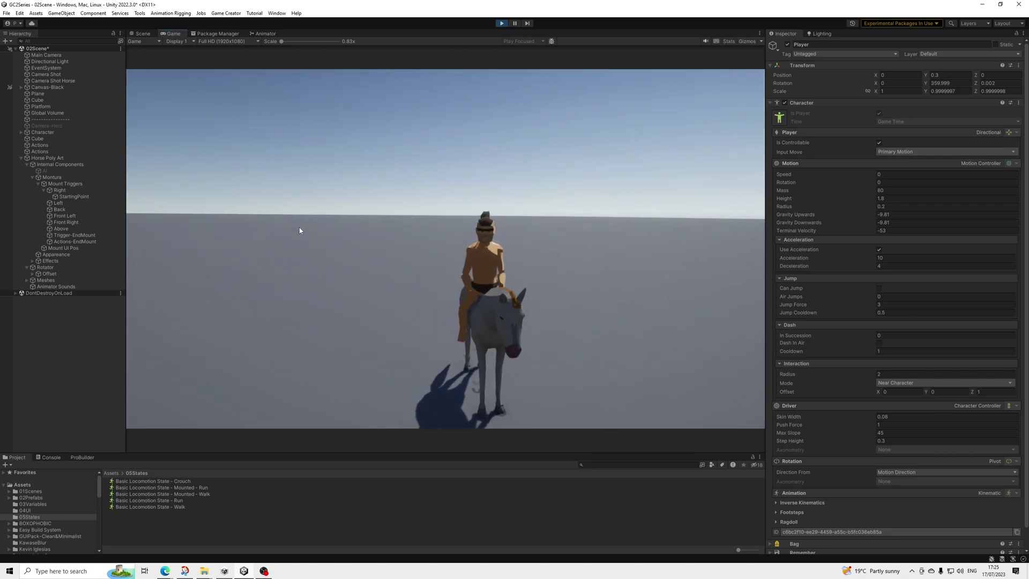
key(s)
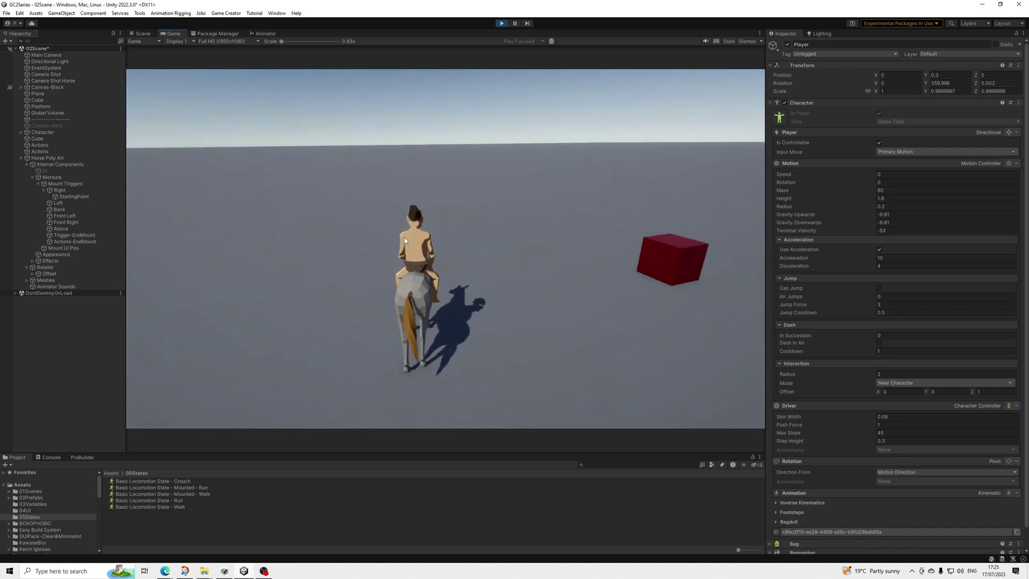
key(s)
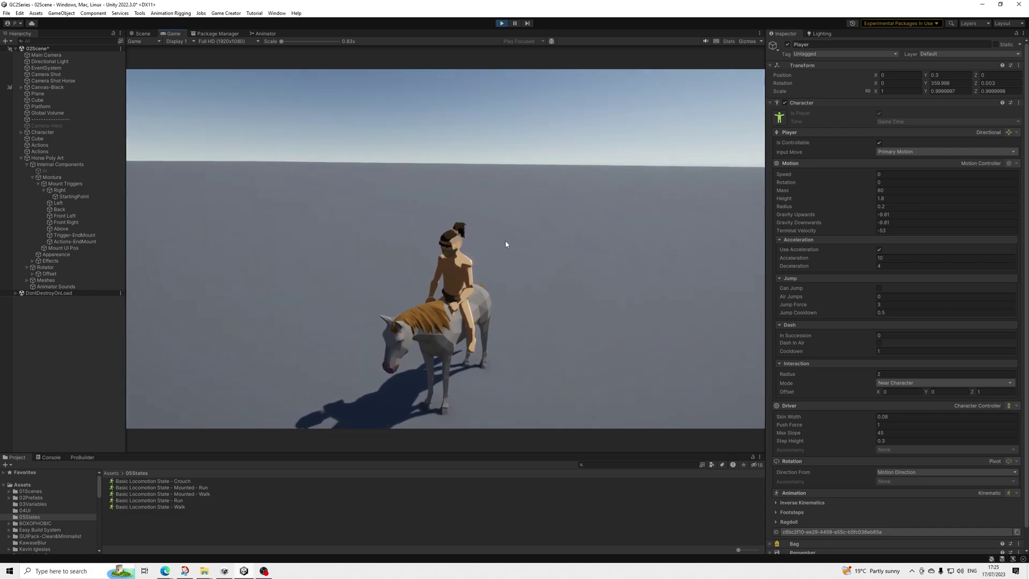
key(a)
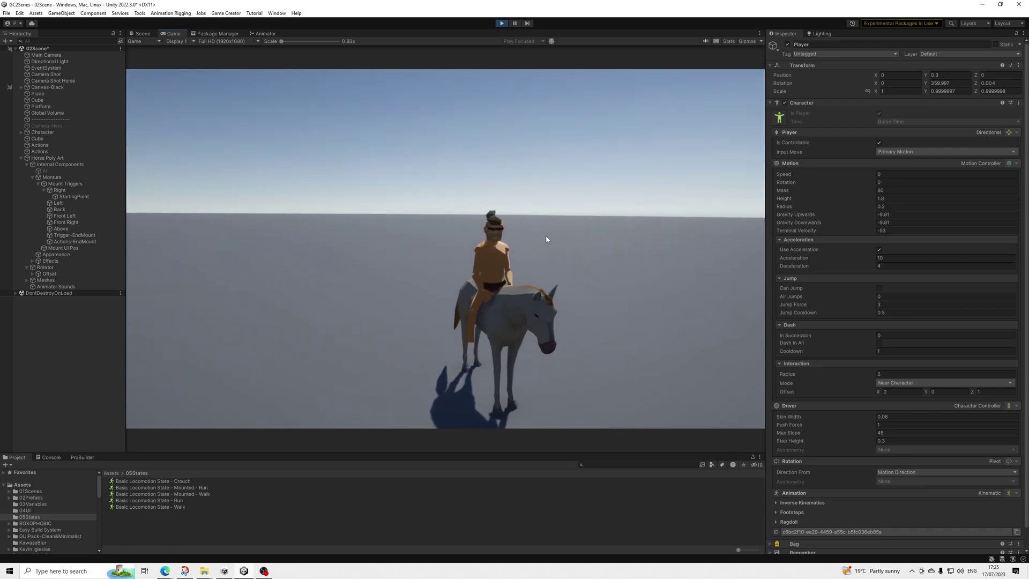
key(w)
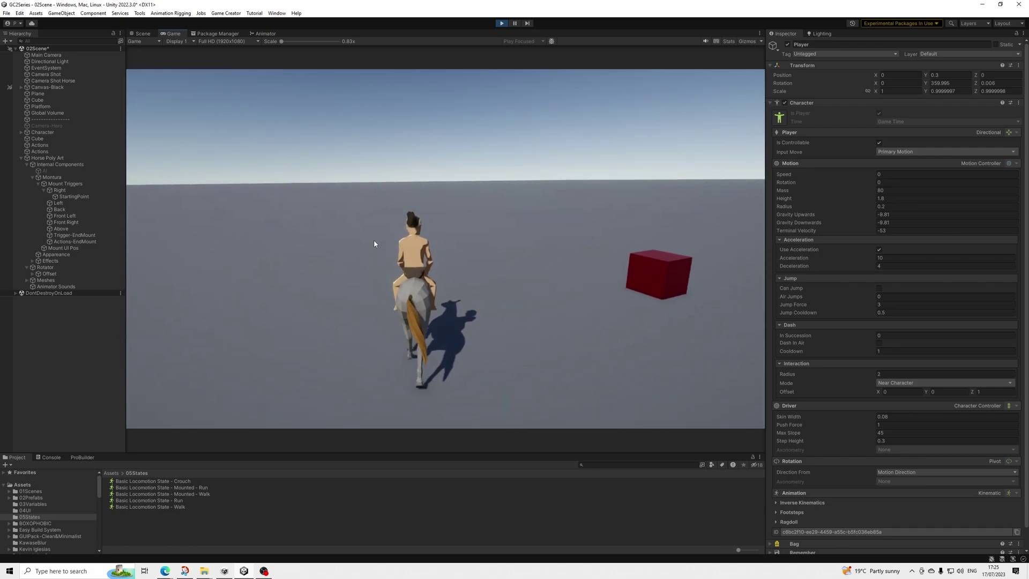
key(w)
key(a)
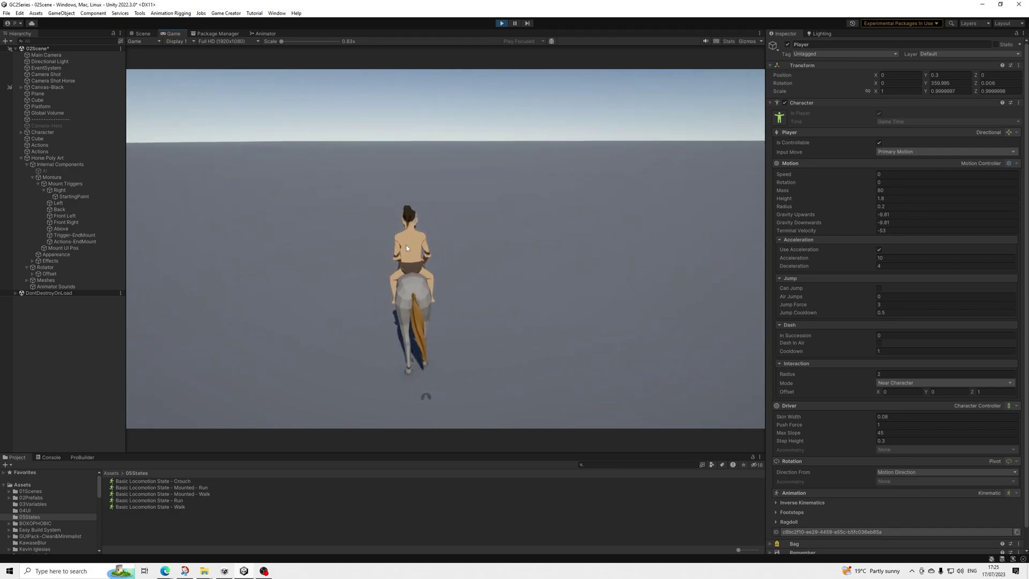
Step: Dismount from the horse and walk the player character around beside it
key(e)
key(e)
key(d)
key(s)
key(a)
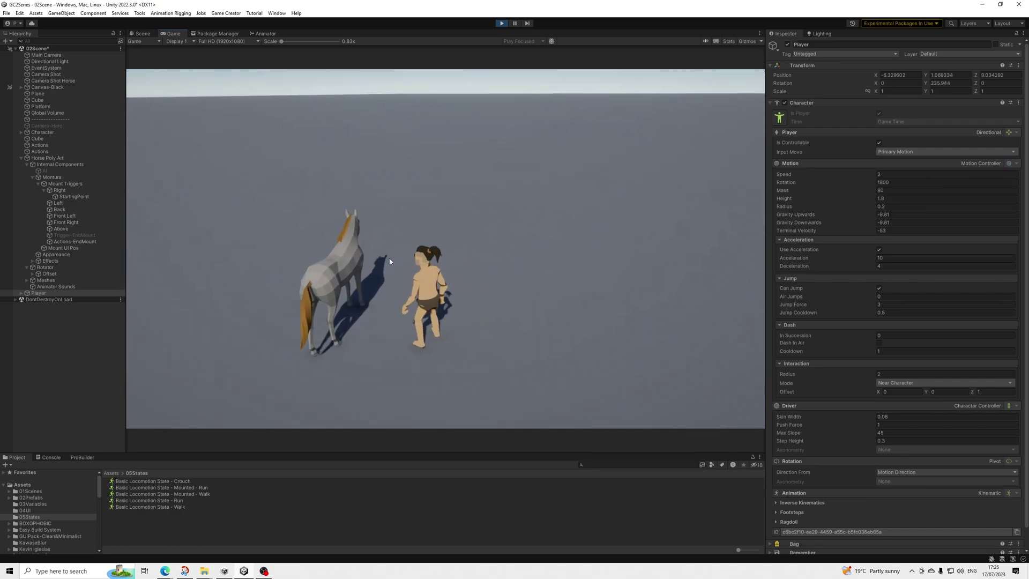
key(w)
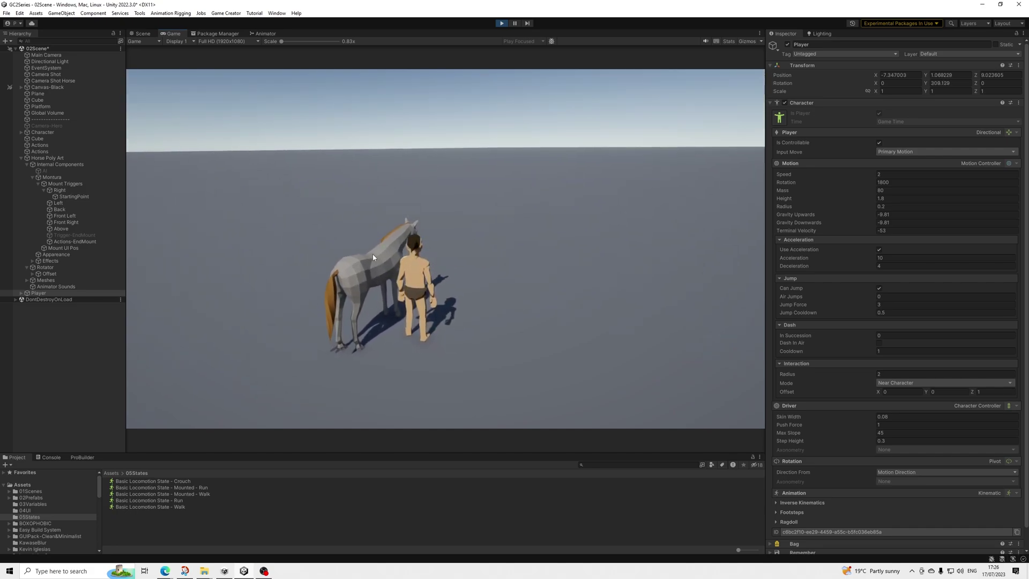
key(d)
key(s)
key(a)
key(w)
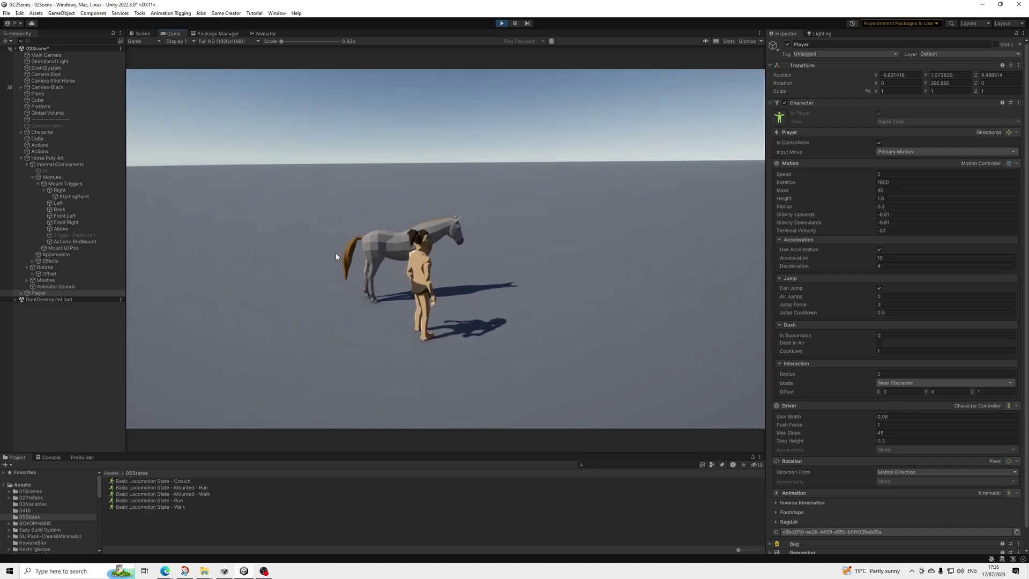
Step: Walk the player back up to the horse's side and mount it again
key(a)
key(w)
key(e)
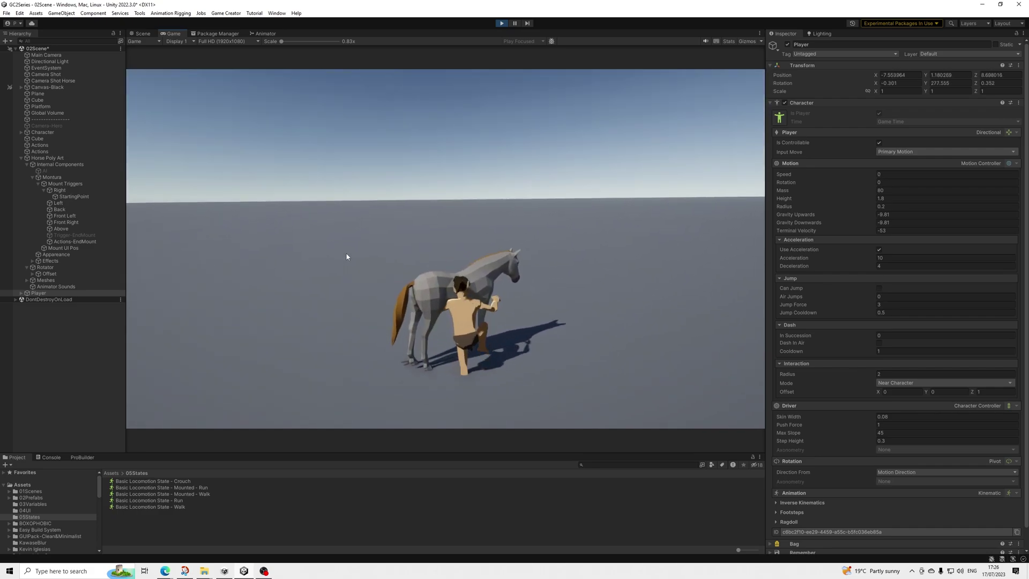
Step: Ride the remounted horse through a series of turns, and end the play test
key(w)
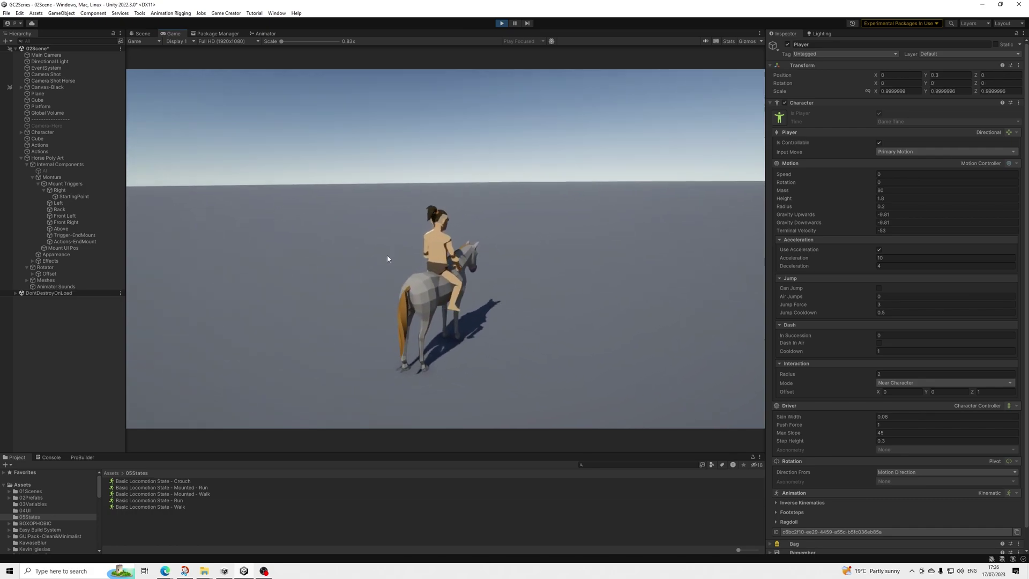
key(d)
key(w)
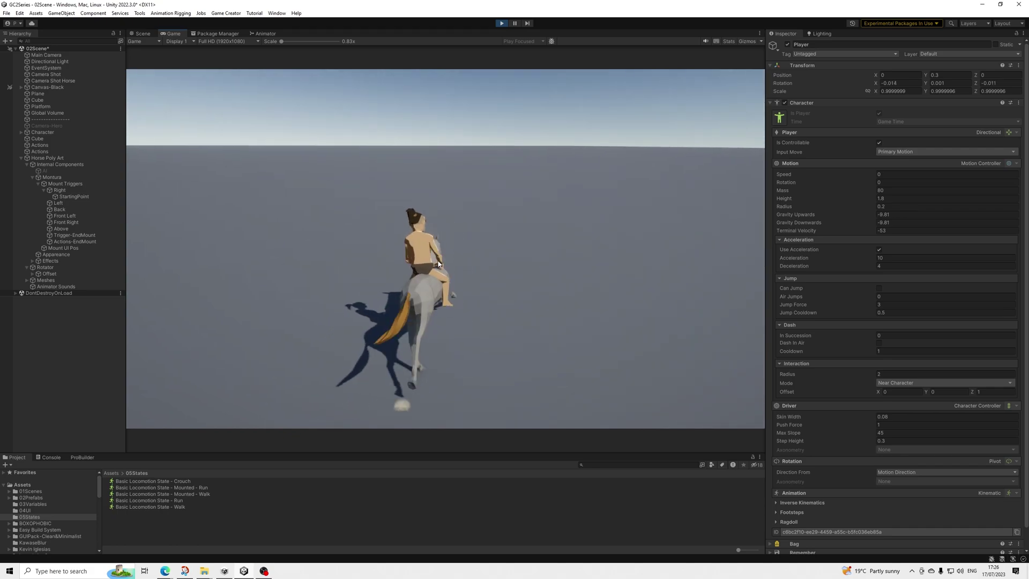
key(a)
key(d)
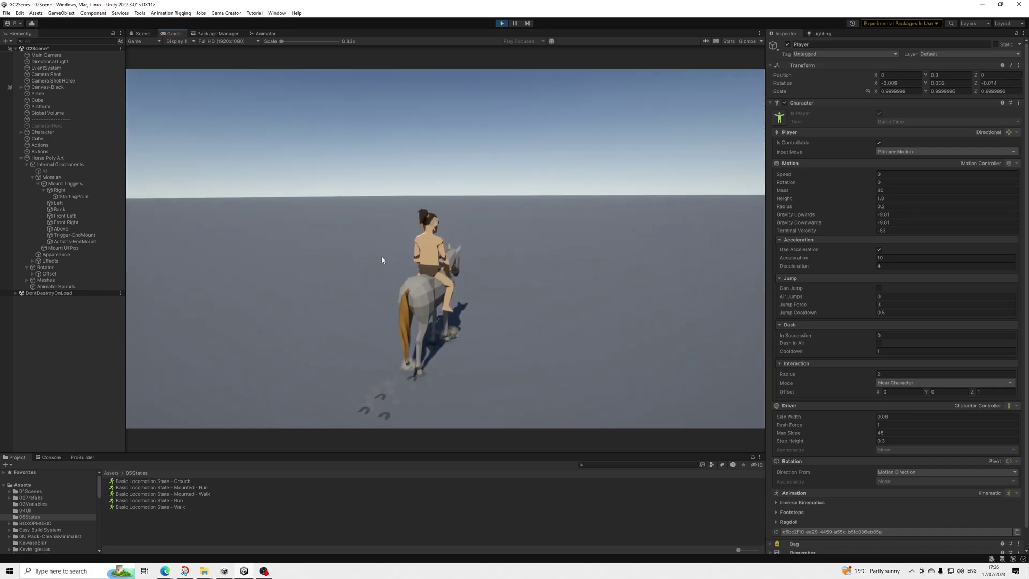
key(s)
key(a)
key(w)
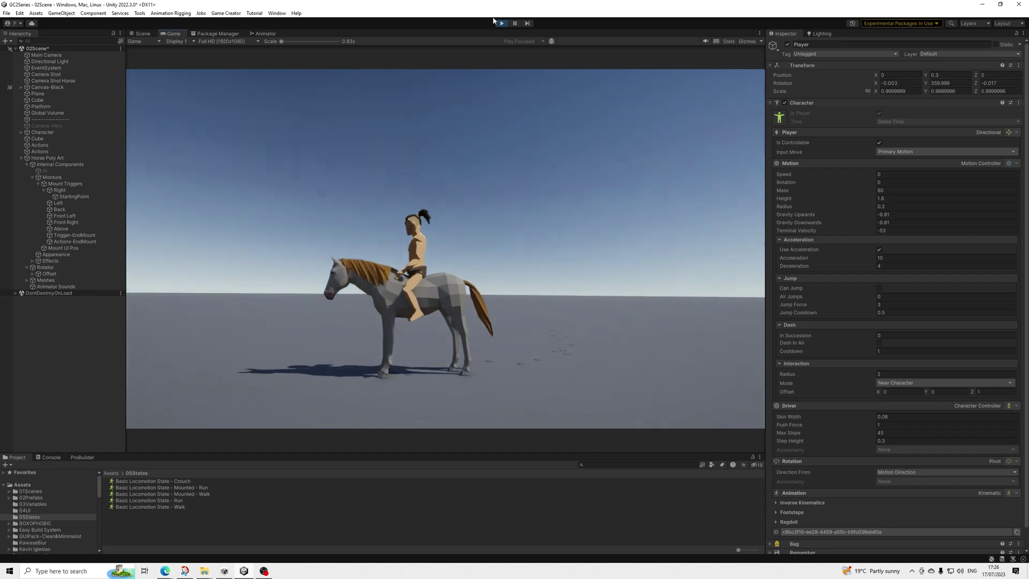
click(501, 23)
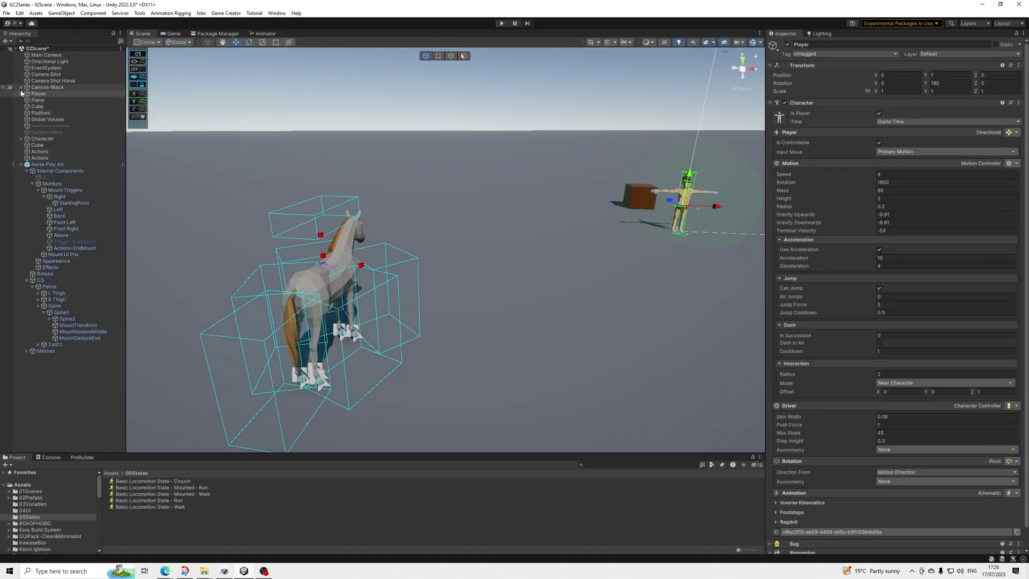
Step: Compare the player's Trigger-Run and Trigger-RunNew objects, focusing on how the new one runs its Left Shift press conditions
click(20, 94)
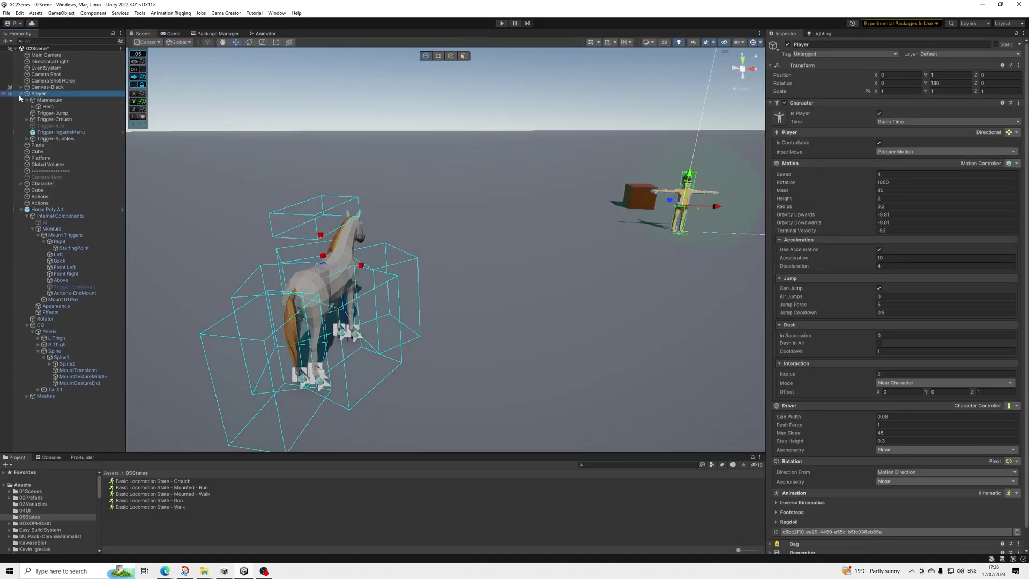
click(50, 126)
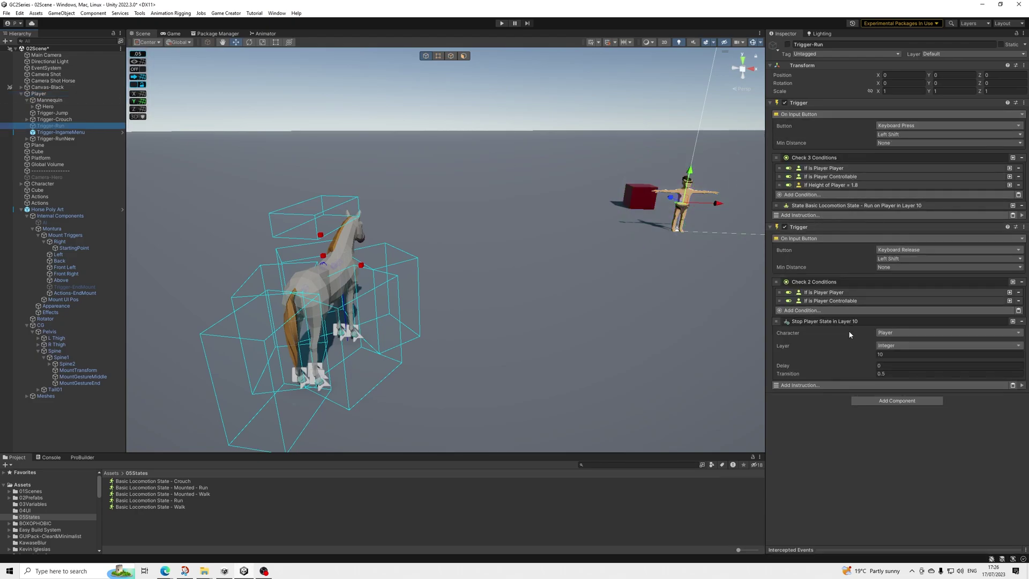
click(52, 139)
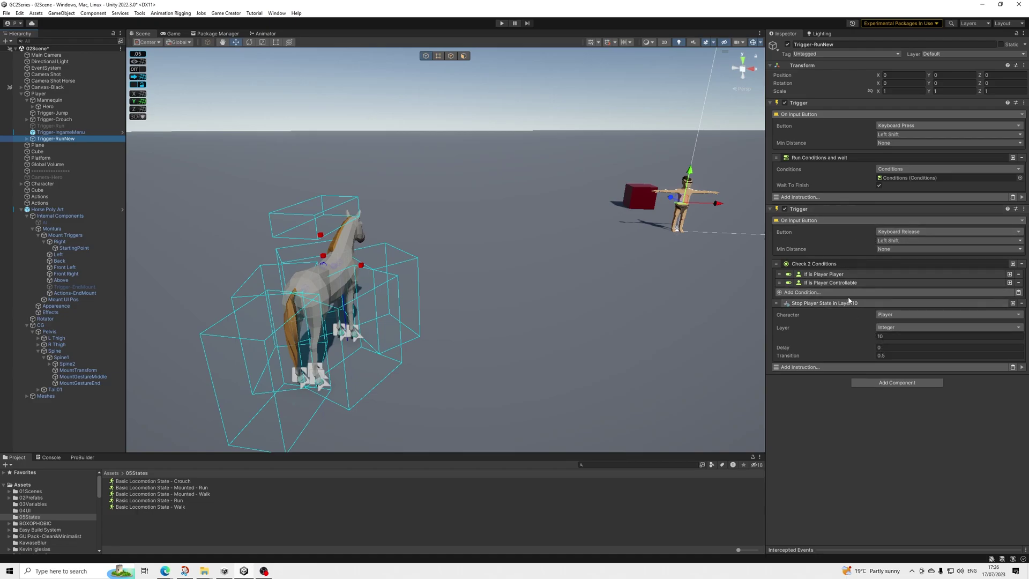
click(807, 209)
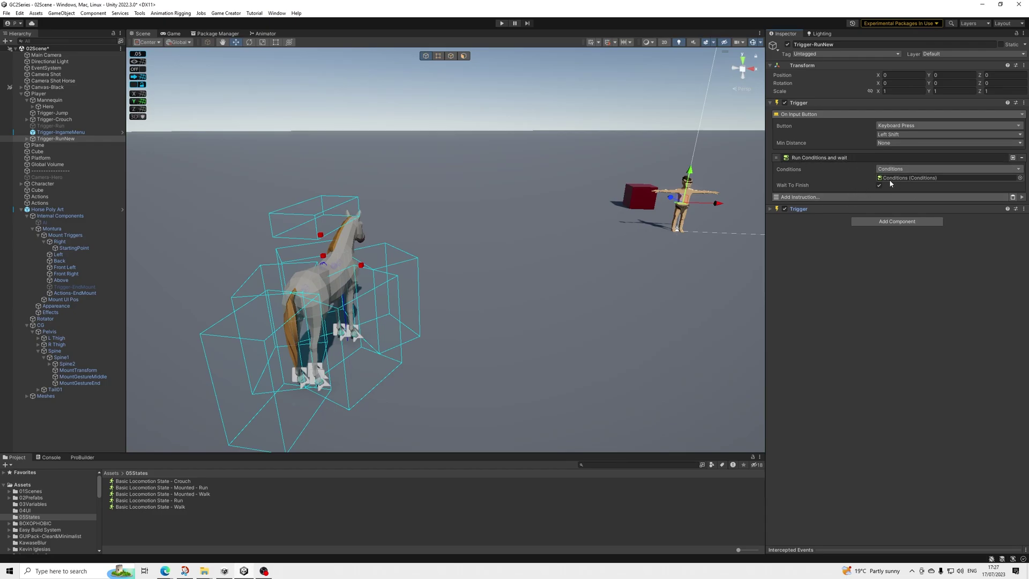
Step: Examine the Conditions object under Trigger-RunNew, including the Hero[Mounted] = False check in its first branch
click(29, 139)
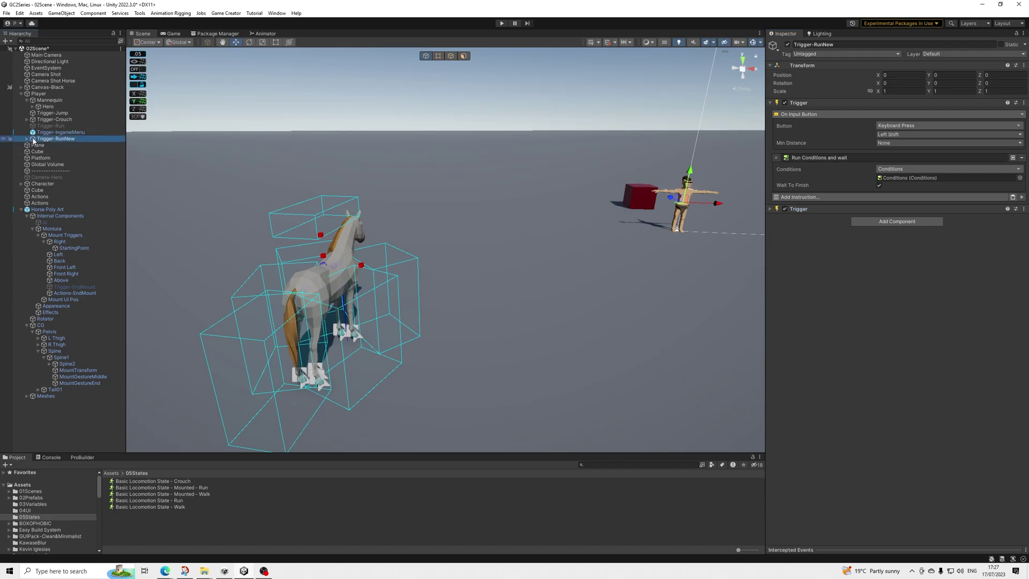
click(27, 139)
click(54, 144)
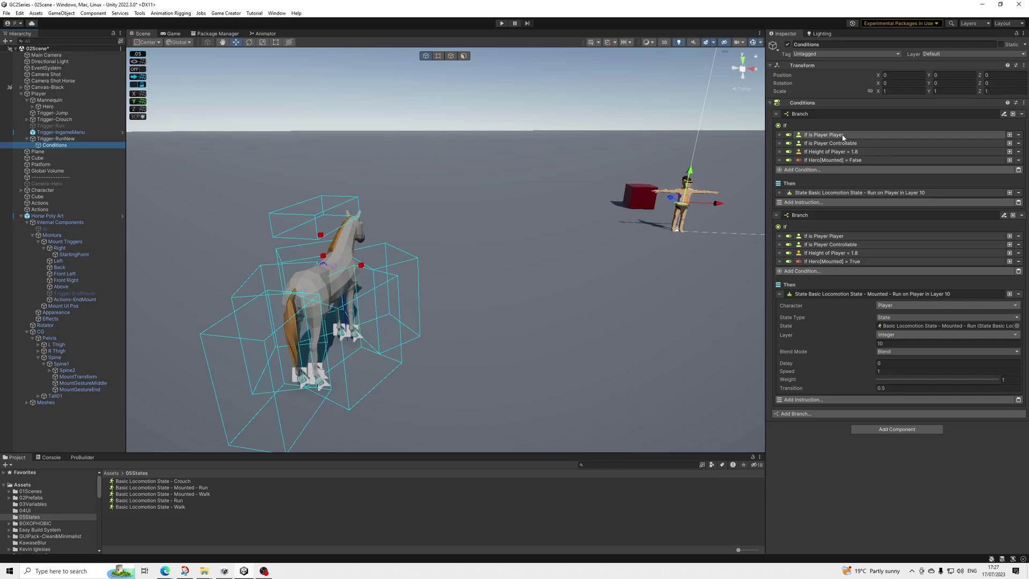
click(830, 160)
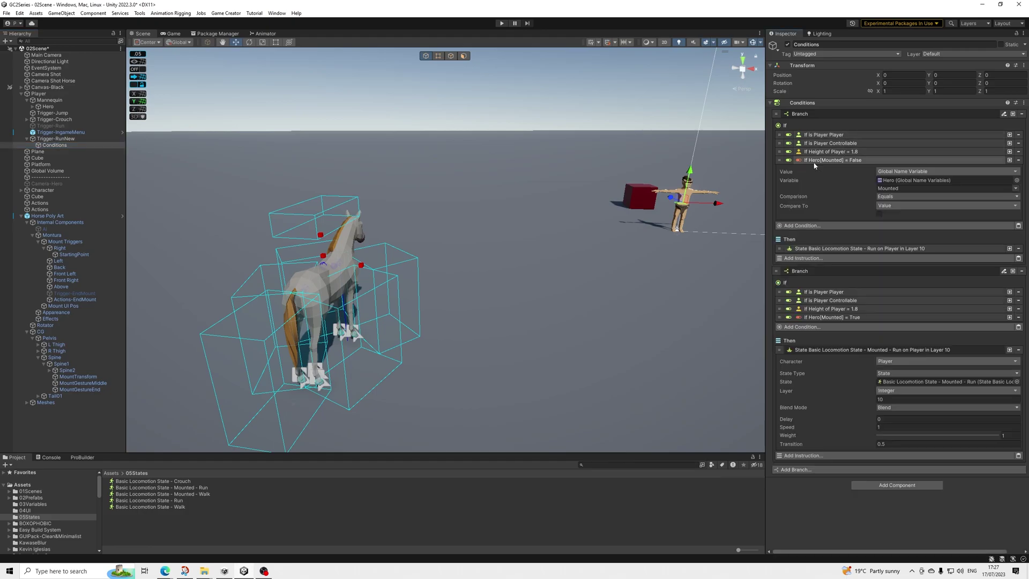
click(845, 160)
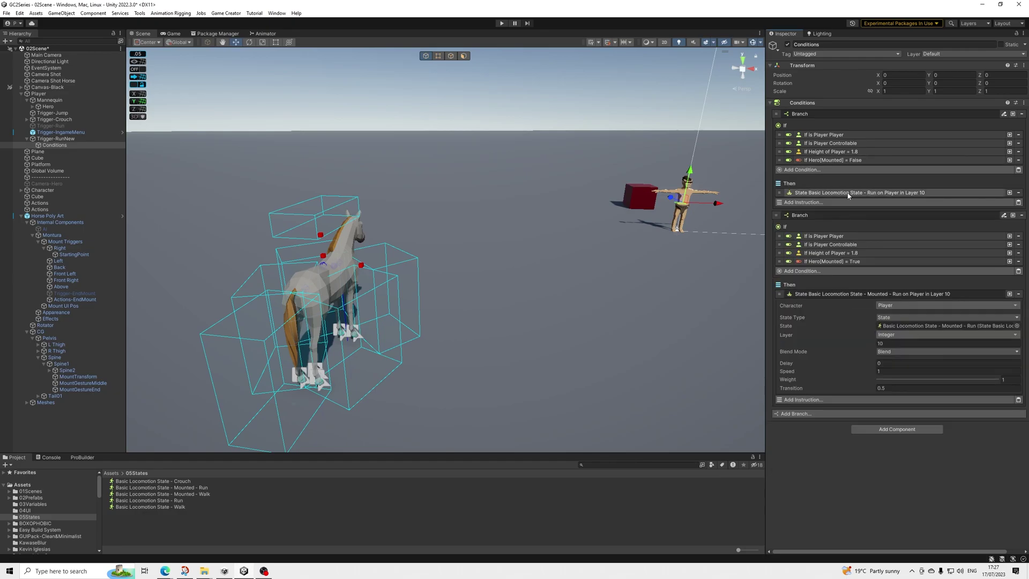
Step: Inspect the unmounted branch's run state instruction and locate the state assets assigned in both branches
click(858, 193)
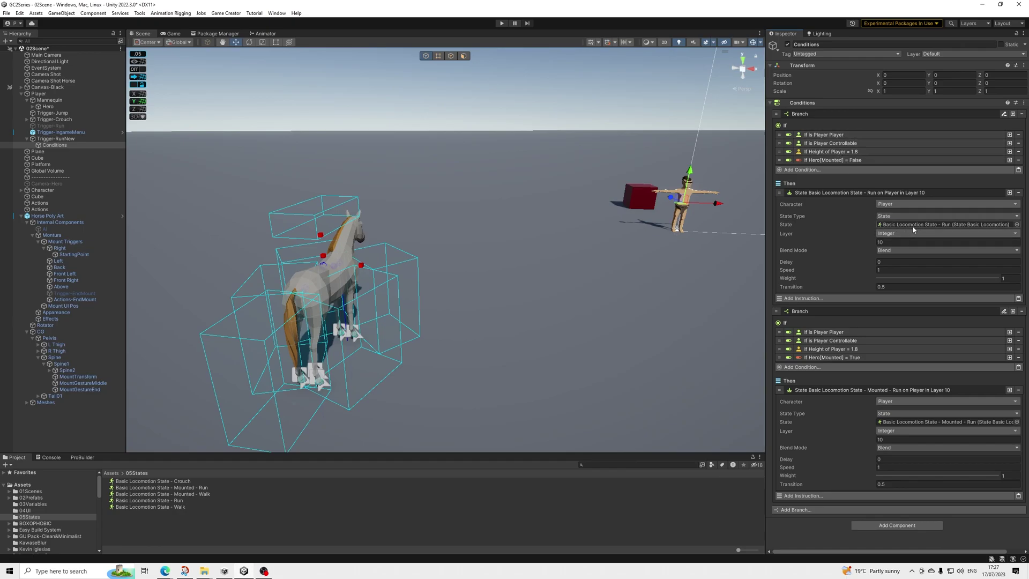
click(929, 225)
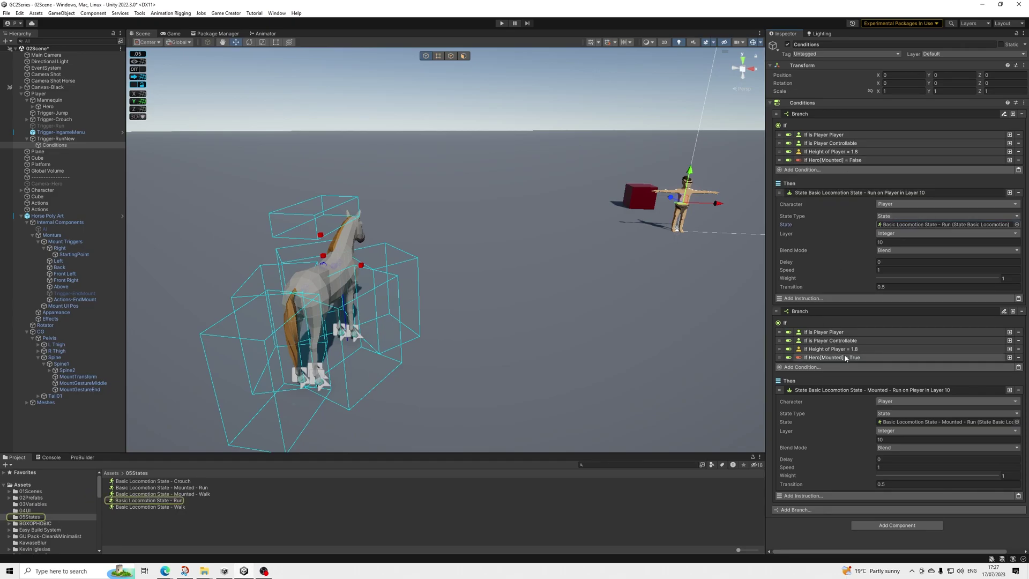
click(928, 423)
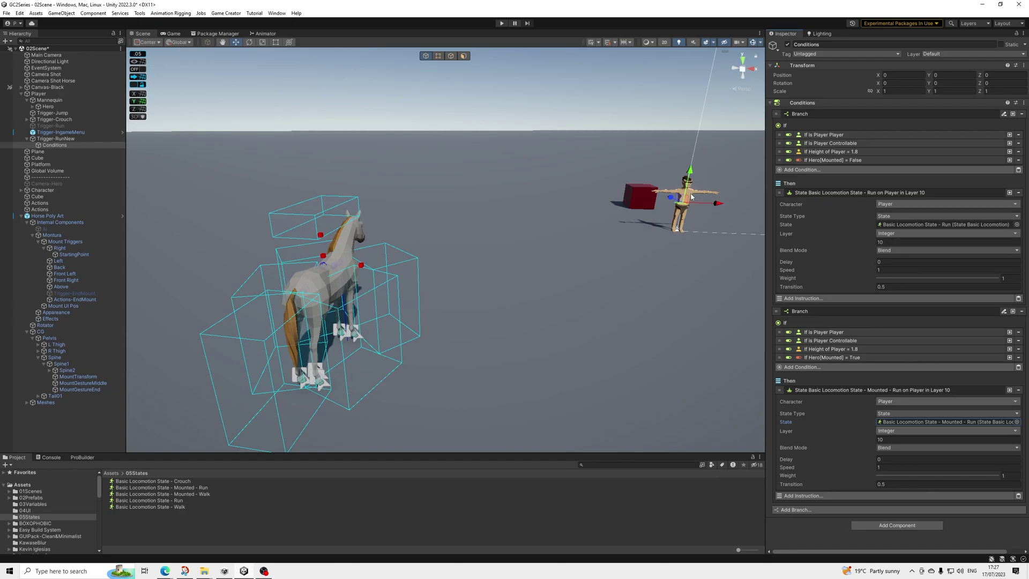
middle_drag(706, 196, 560, 240)
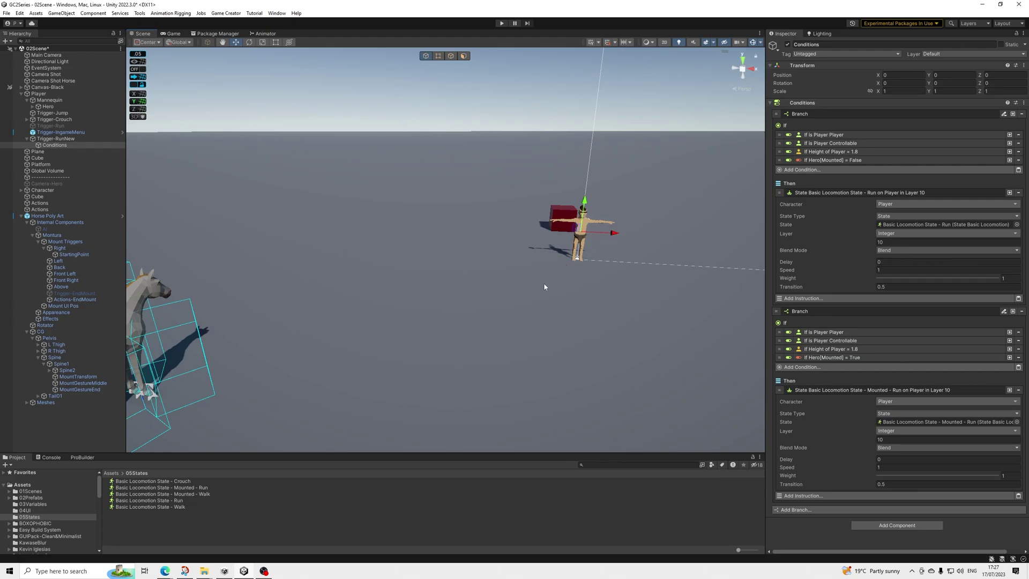
scroll(487, 322, down, 4)
middle_drag(485, 310, 573, 292)
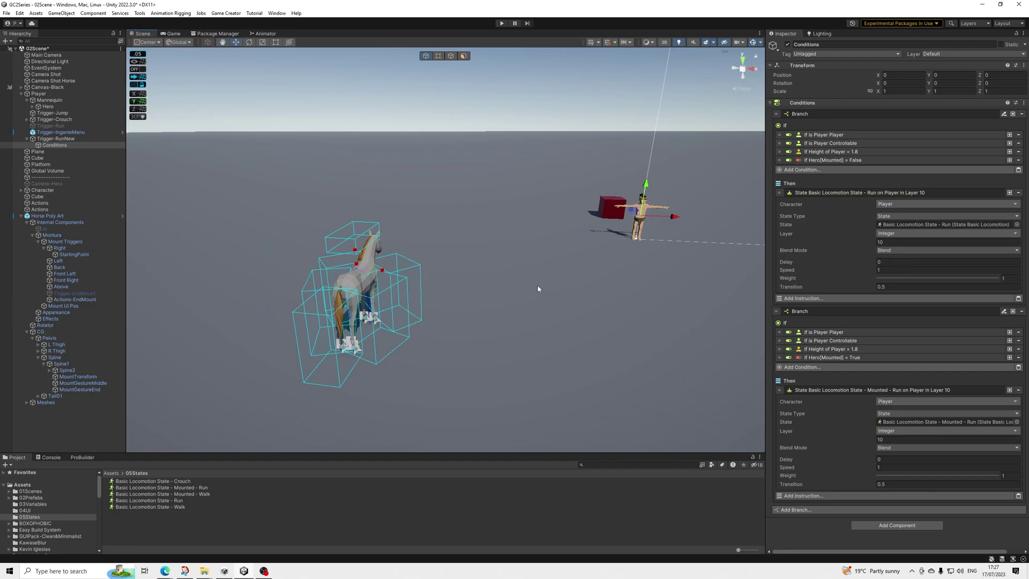
scroll(528, 285, up, 3)
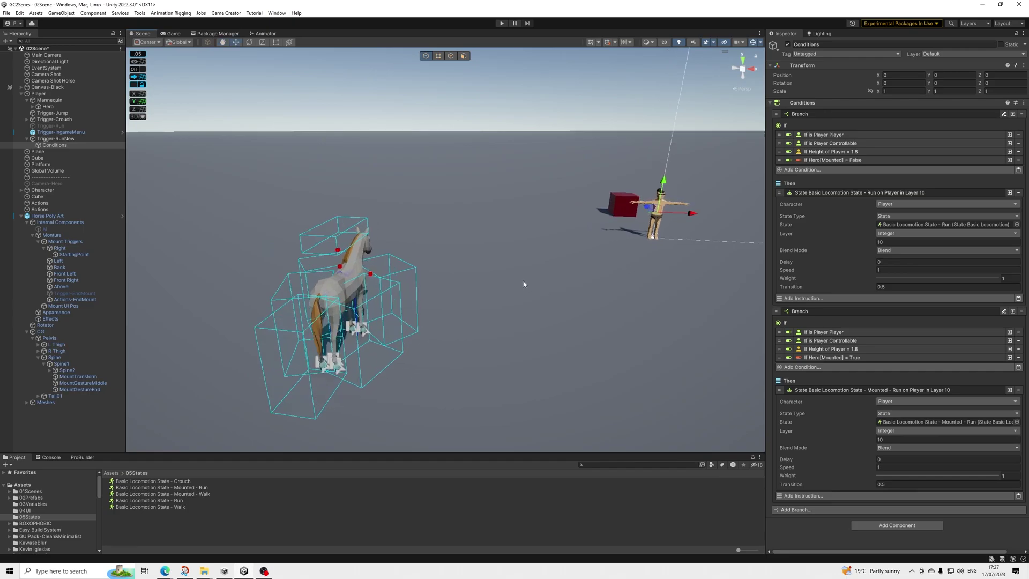
scroll(527, 279, down, 4)
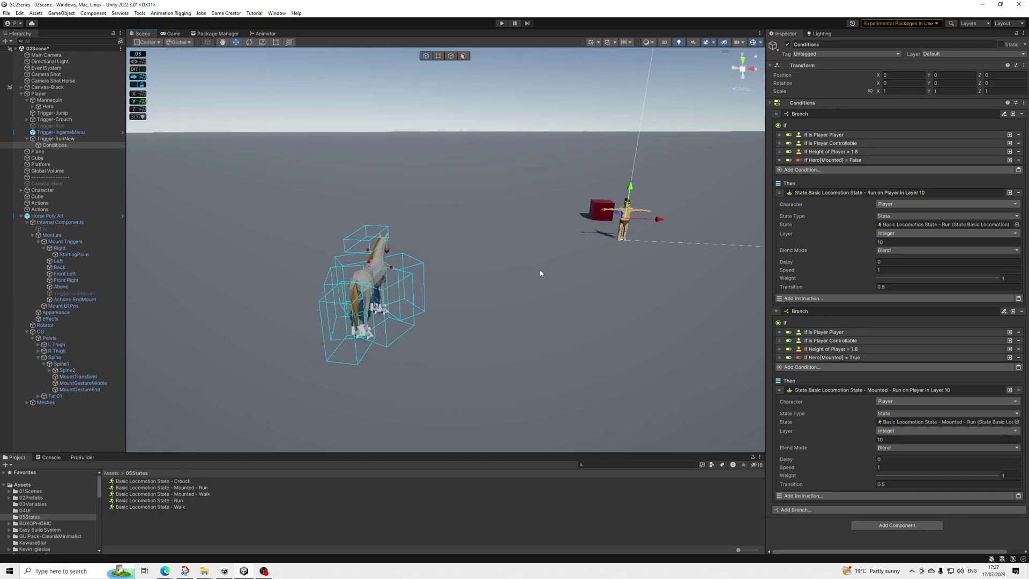
scroll(547, 269, down, 3)
middle_drag(541, 268, 485, 276)
scroll(512, 277, down, 3)
scroll(498, 279, up, 3)
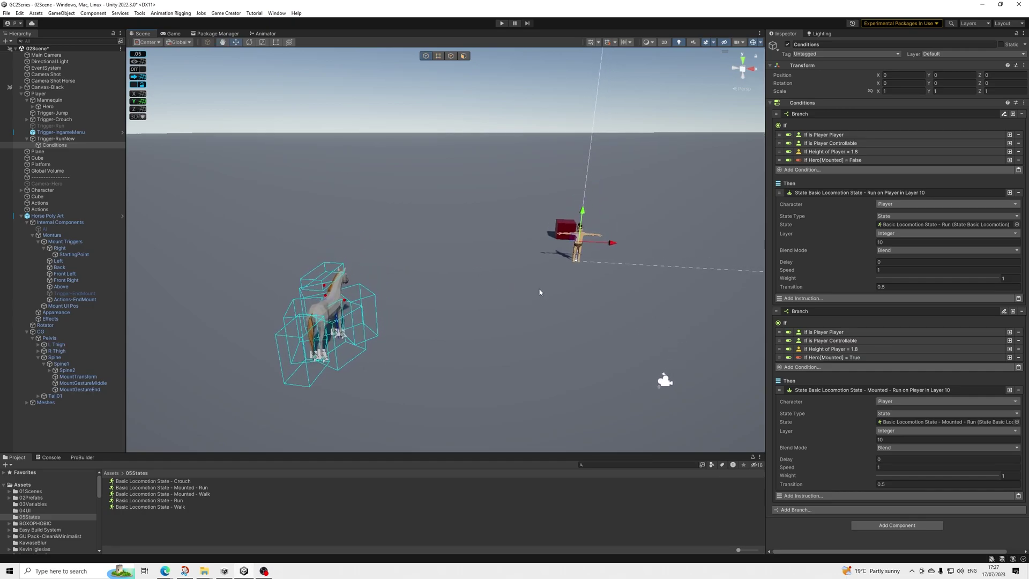
alt+drag(541, 293, 443, 282)
middle_drag(492, 287, 429, 279)
scroll(462, 285, up, 2)
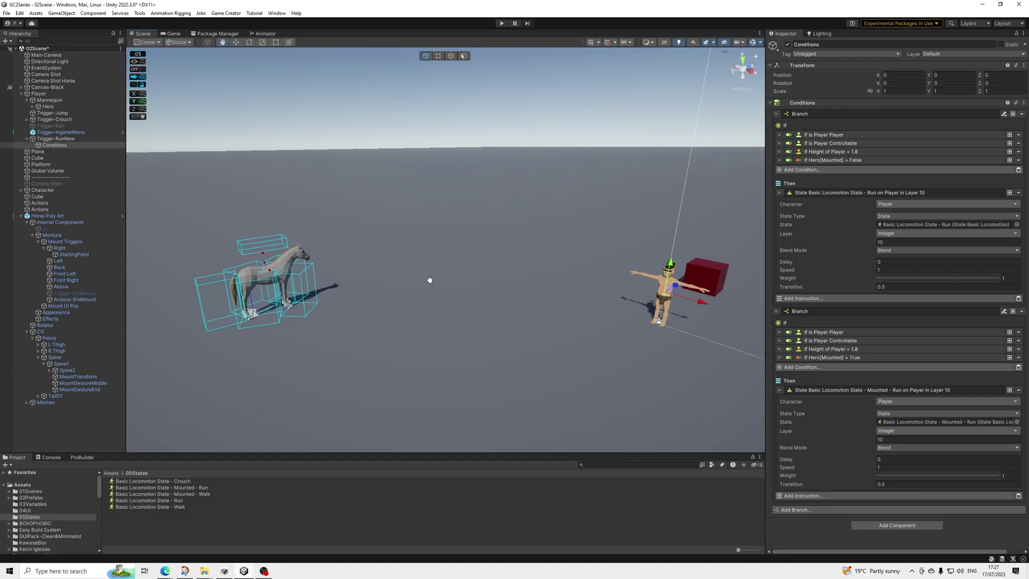
Step: Inspect the Mounting System settings on Horse Poly Art, the Player's Character settings, and the Hero model's tag, layer and Animator
click(47, 216)
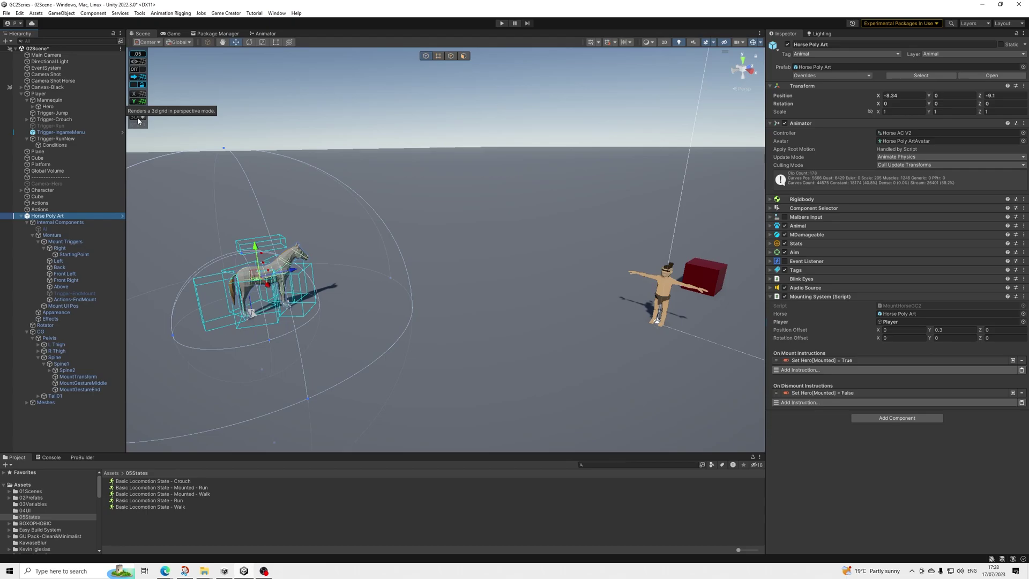
click(42, 95)
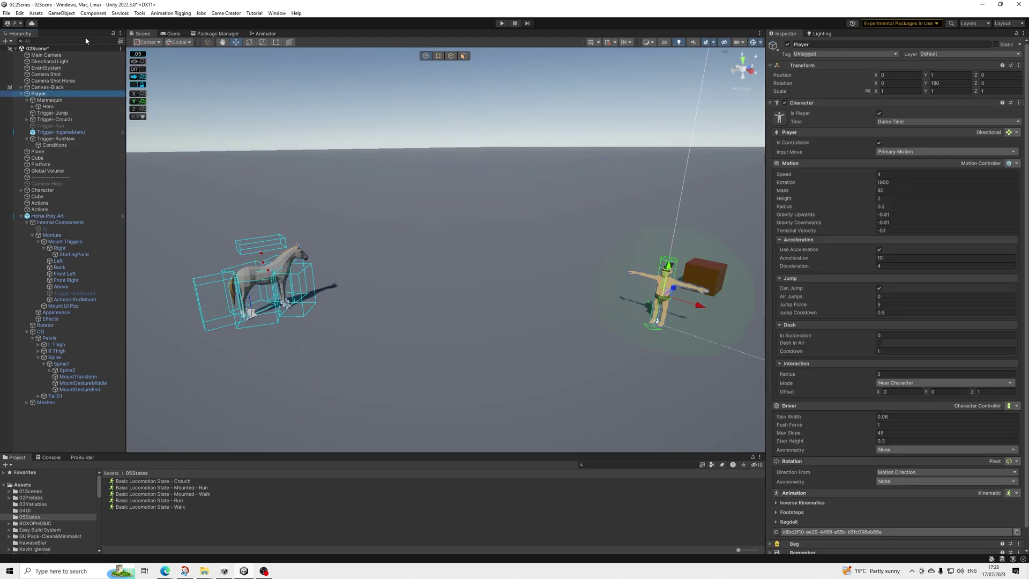
click(46, 107)
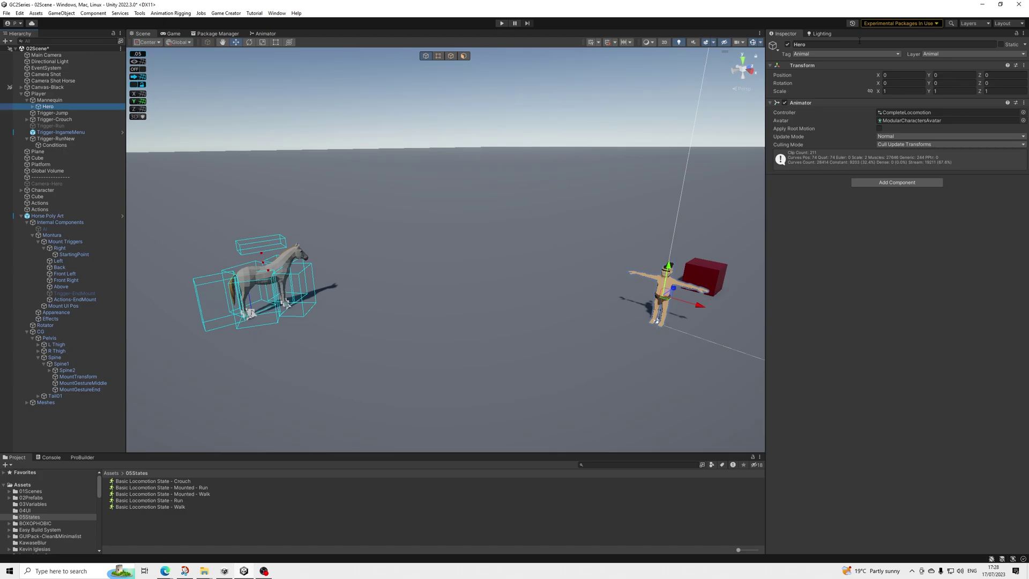
Step: Review the Player's Character settings and look over the horse and its mount trigger boxes in the scene
click(39, 100)
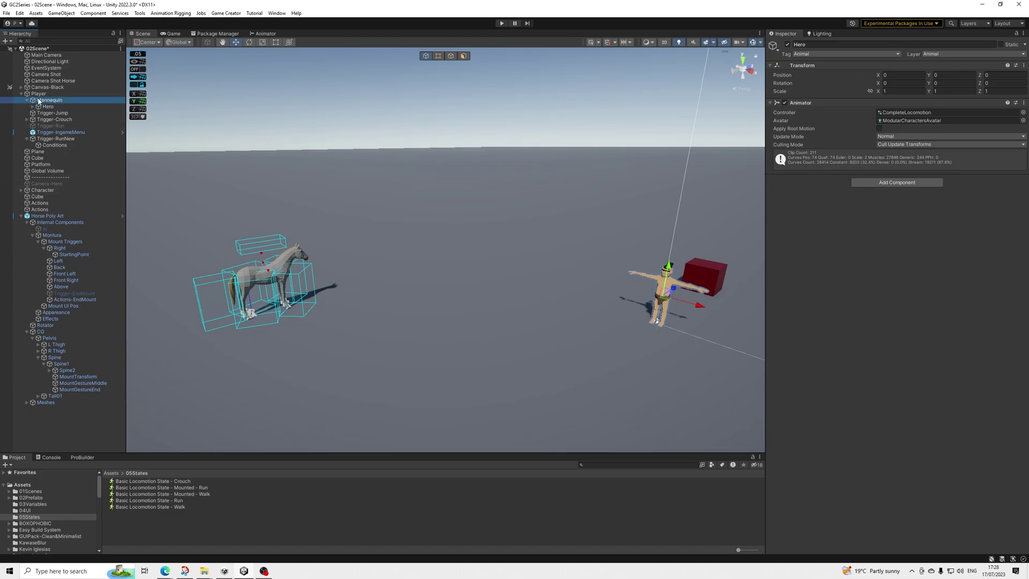
click(38, 94)
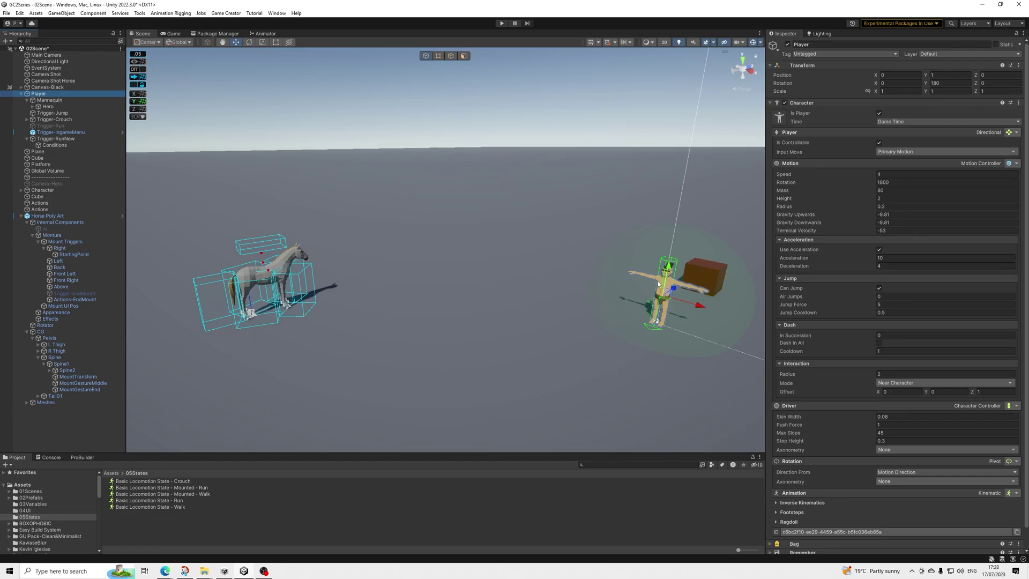
middle_drag(626, 294, 647, 285)
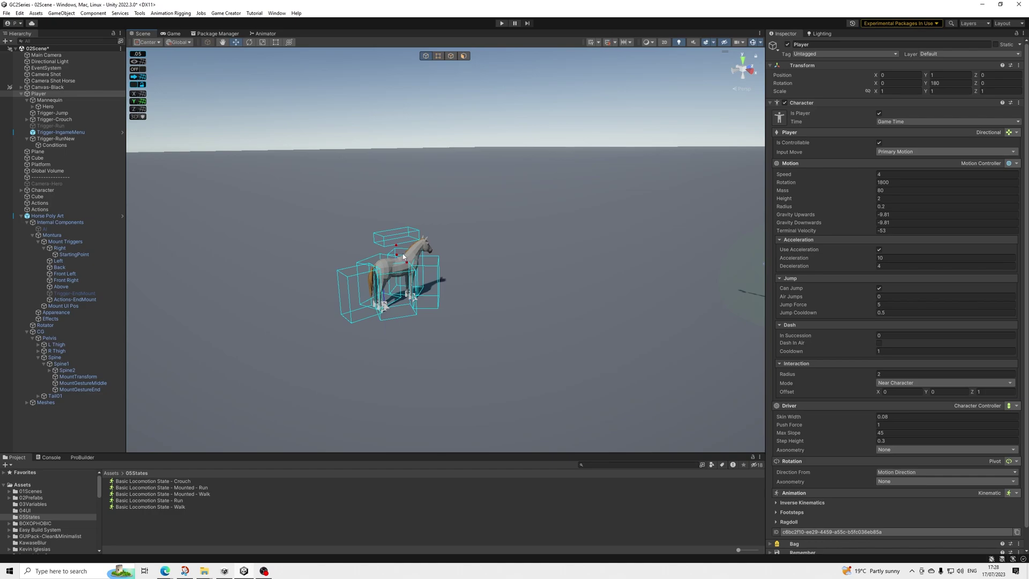
scroll(402, 256, up, 5)
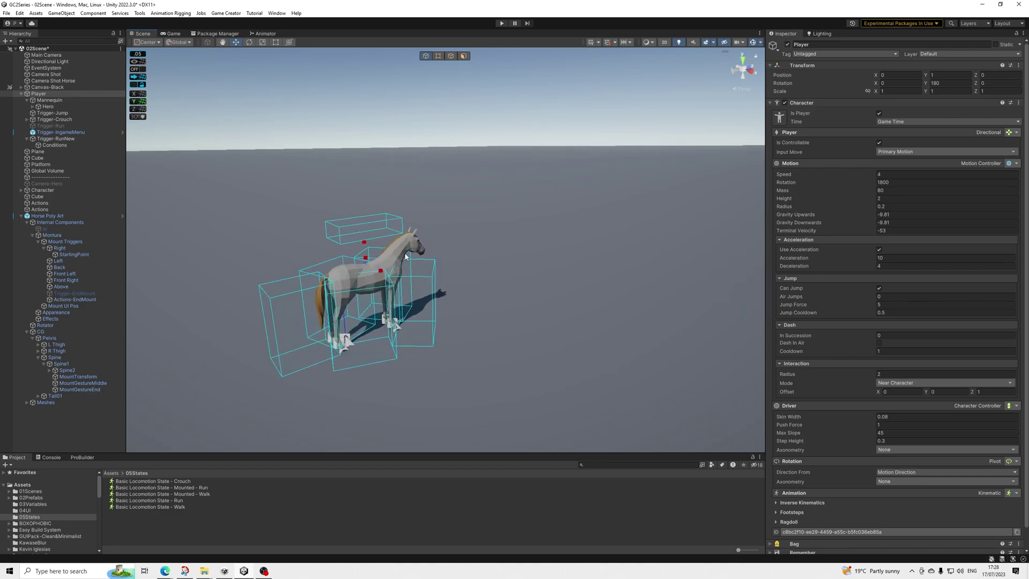
scroll(417, 267, down, 5)
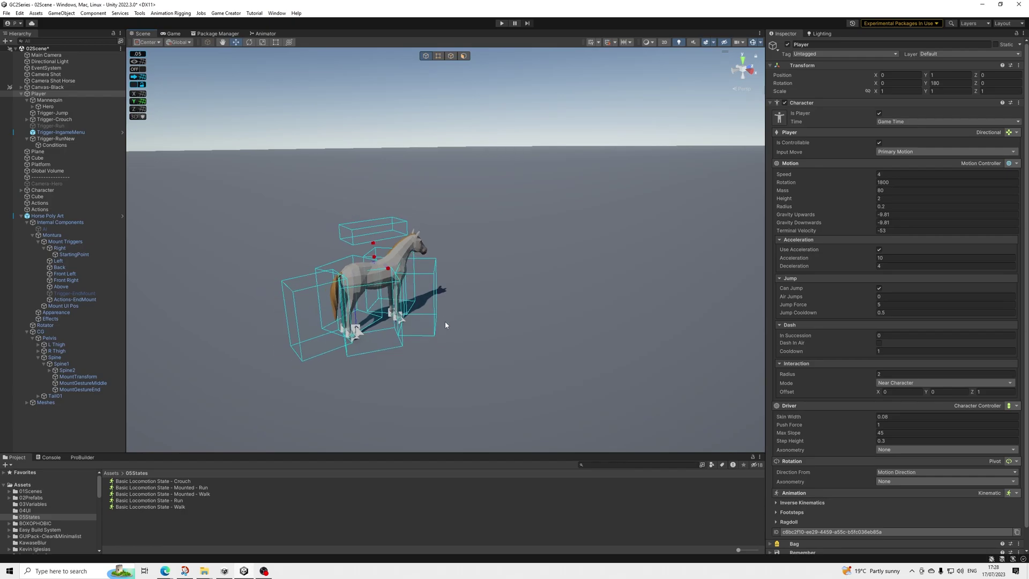
middle_drag(543, 371, 439, 377)
scroll(485, 367, down, 3)
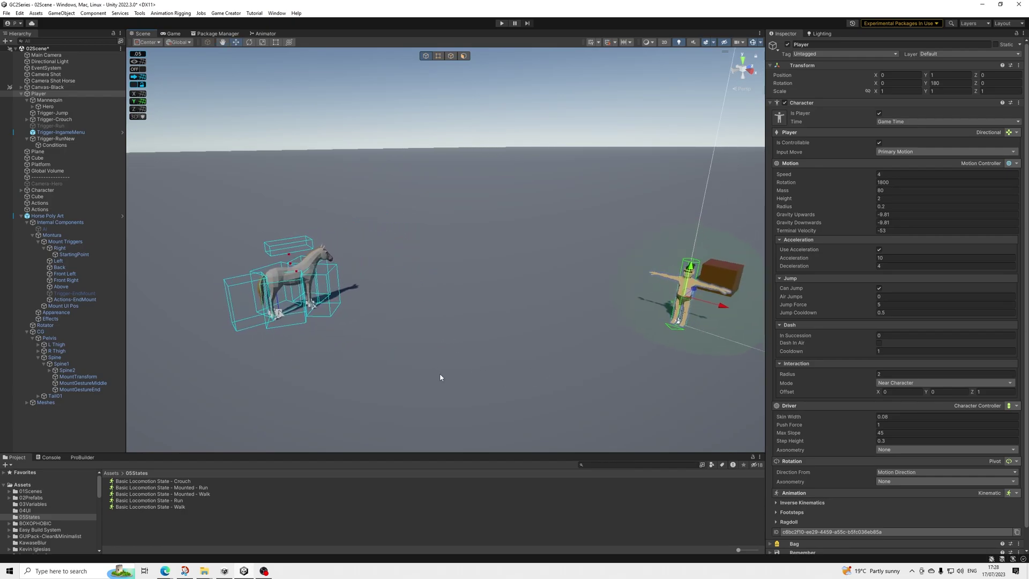
Step: Inspect the Horse Poly Art components and the Mount component's events on its Montura child object
click(49, 217)
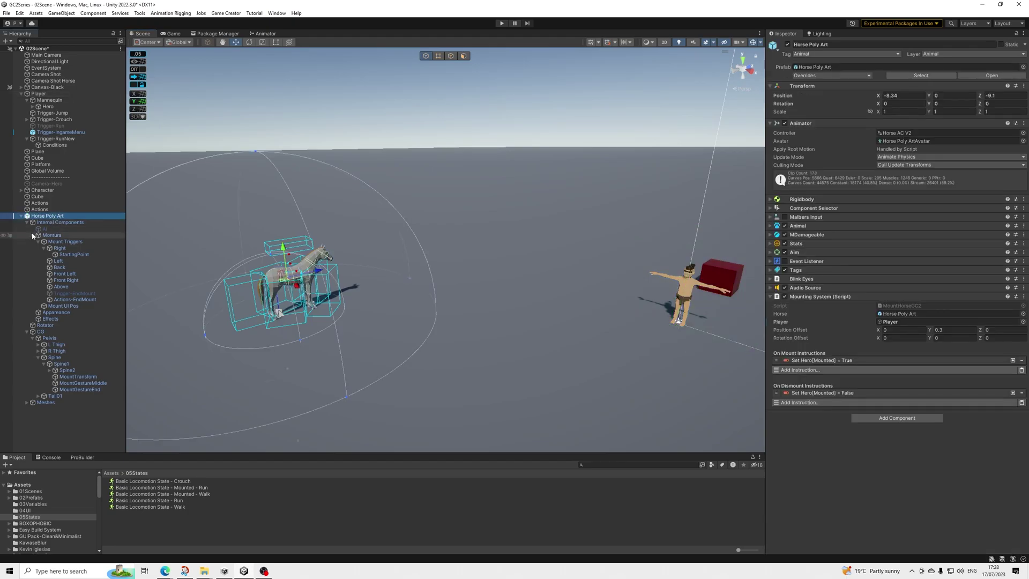
click(30, 235)
click(31, 234)
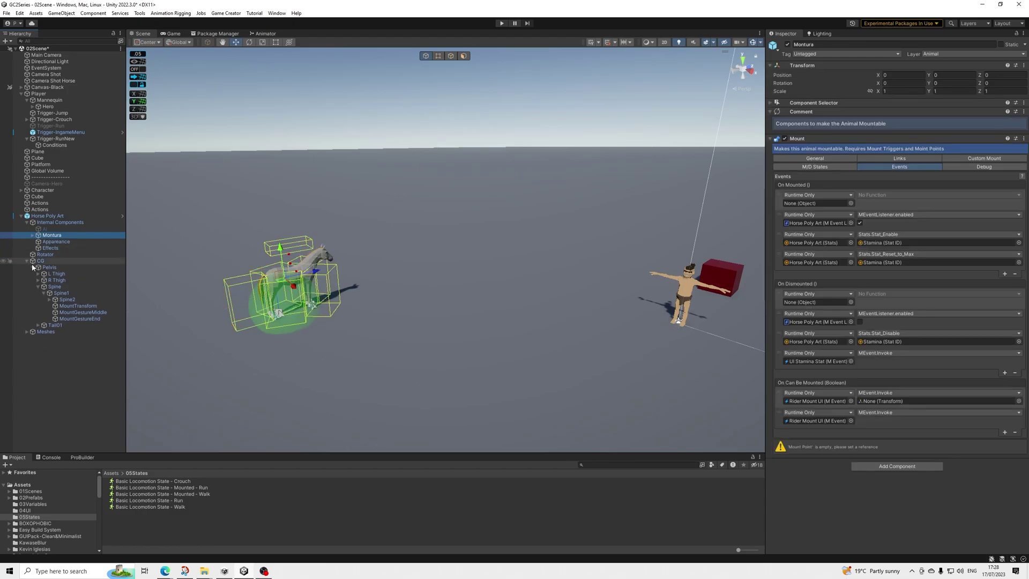
click(32, 235)
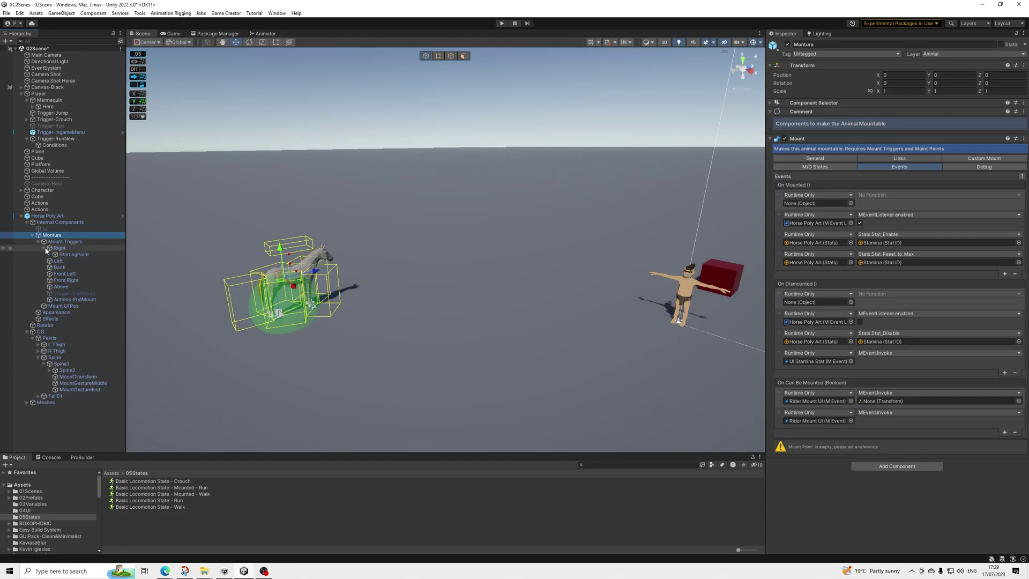
Step: Examine the Right mount trigger, from its input button settings through its mounting instructions to the Invoke Methods call
click(44, 249)
click(58, 249)
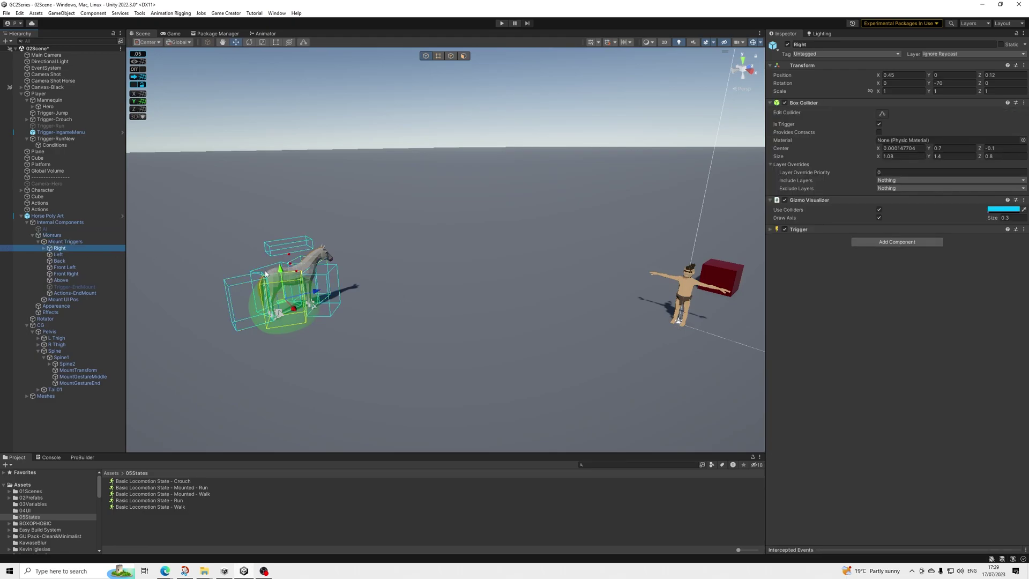
click(812, 228)
scroll(817, 262, down, 3)
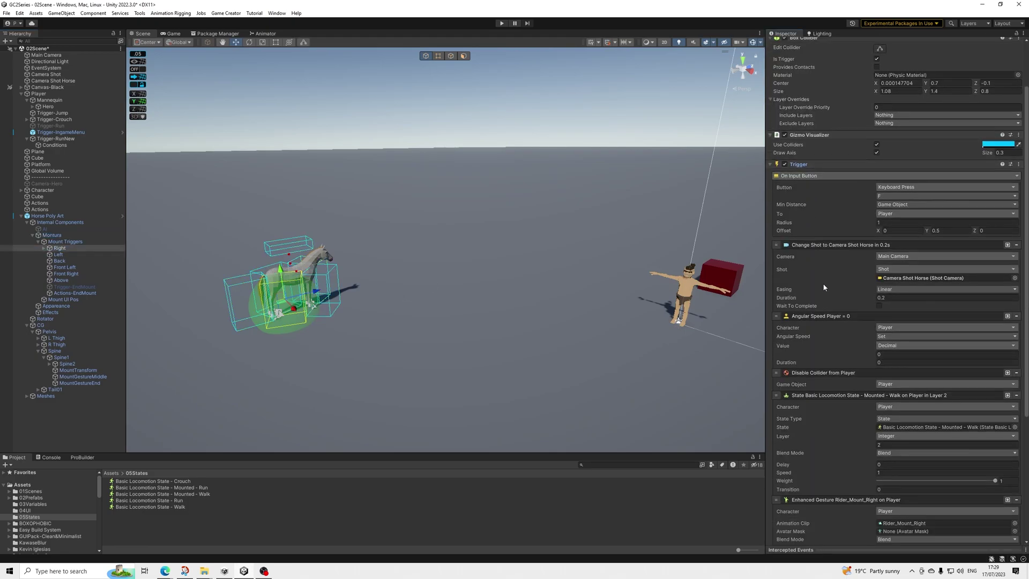
scroll(823, 288, down, 8)
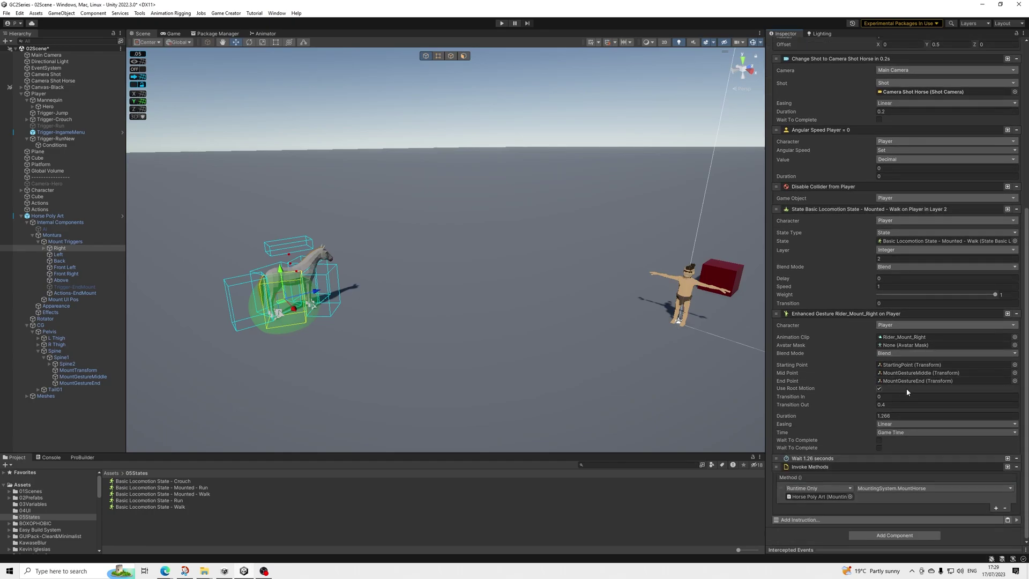
Step: Locate the starting, middle and end point transforms assigned to the Rider_Mount_Right gesture in the horse's hierarchy
click(901, 375)
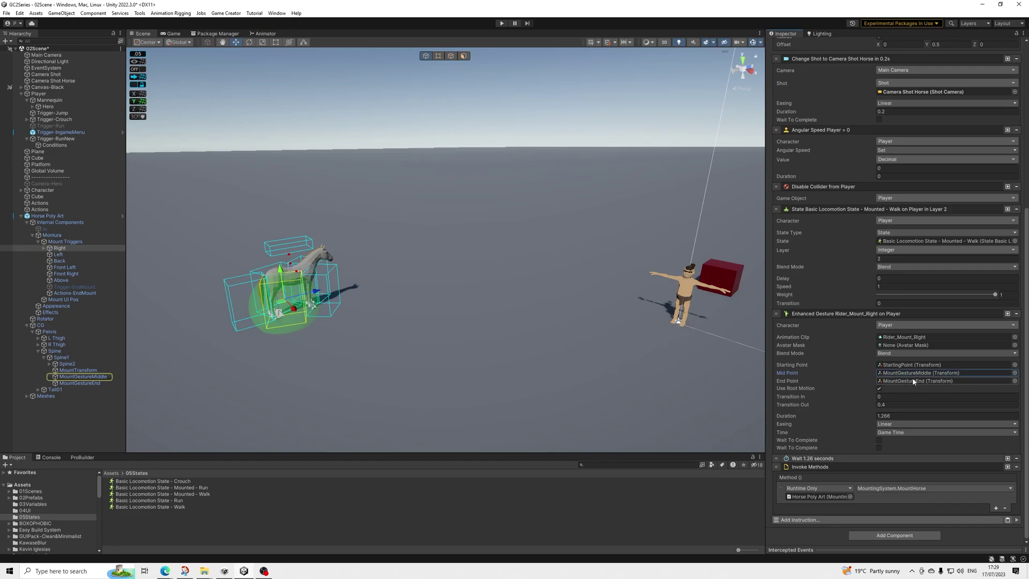
click(905, 381)
click(907, 367)
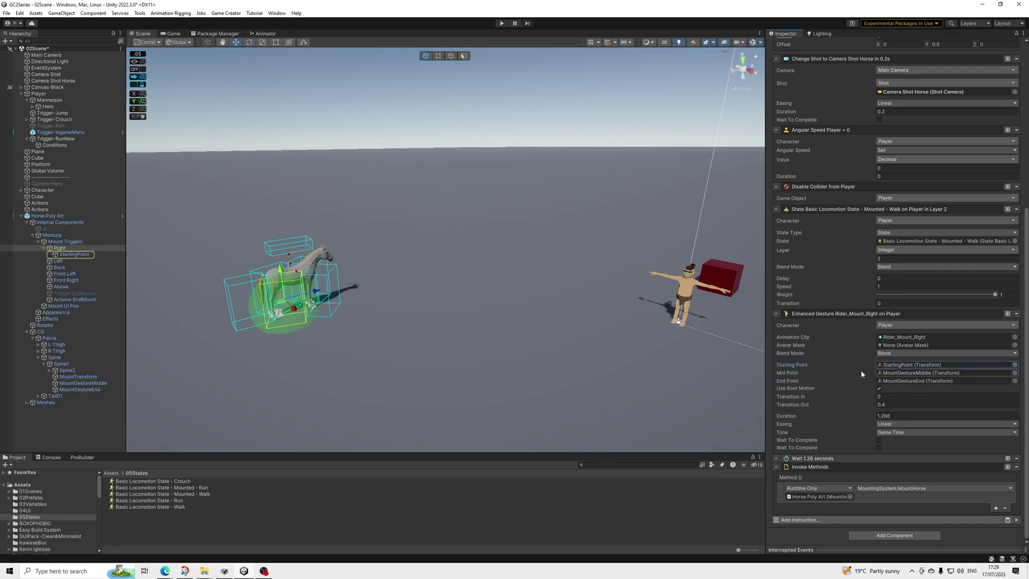
click(906, 371)
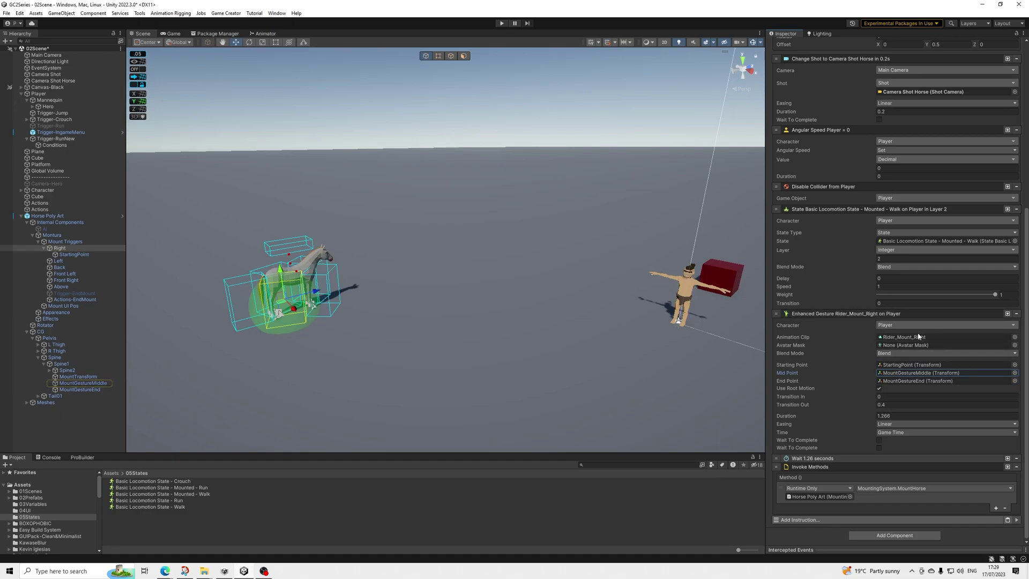
scroll(917, 333, up, 8)
scroll(912, 318, up, 3)
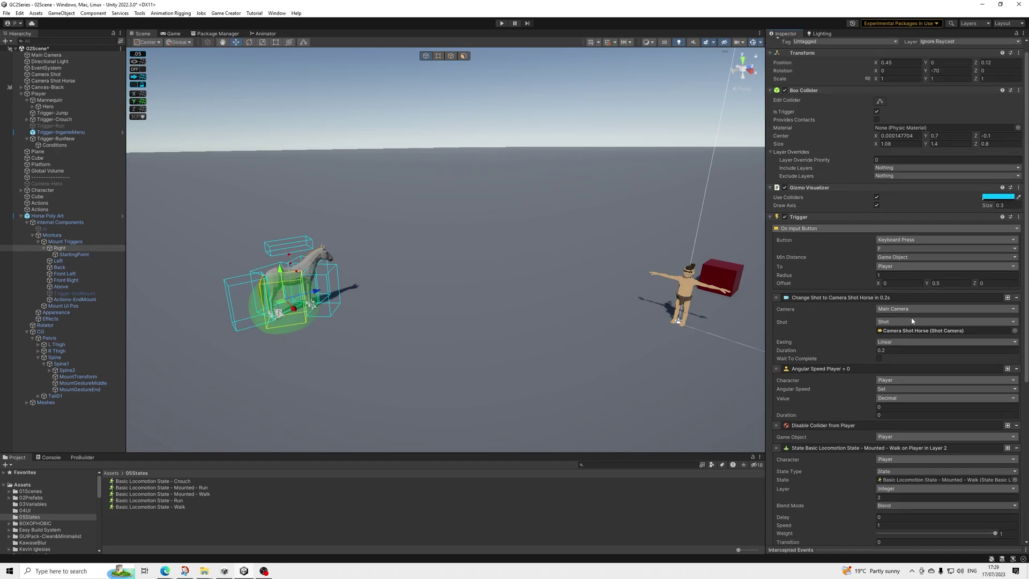
Step: Review the On Mount and On Dismount instructions in Horse Poly Art's Mounting System and clear the selection
click(33, 236)
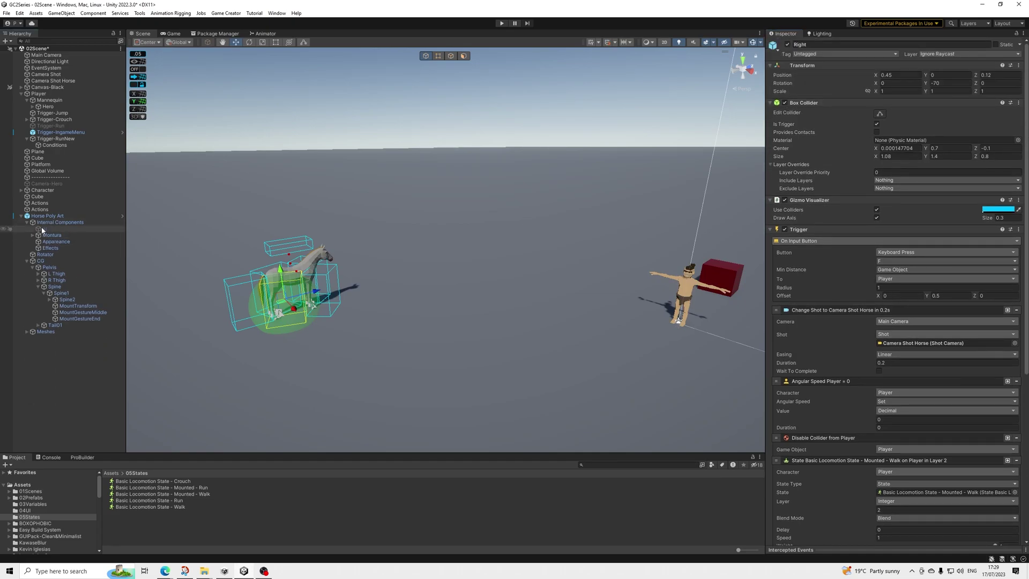
click(58, 216)
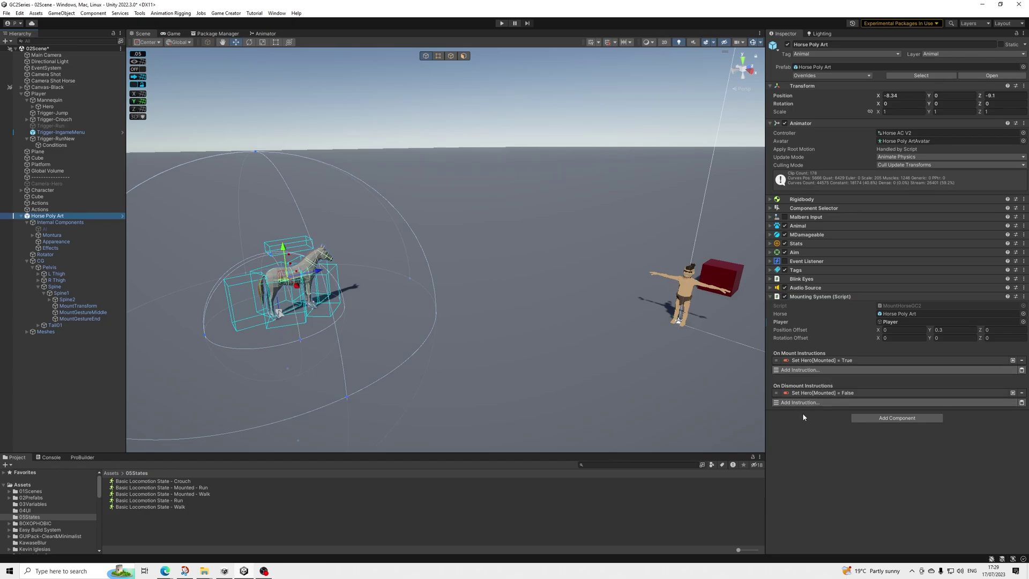
scroll(447, 321, down, 2)
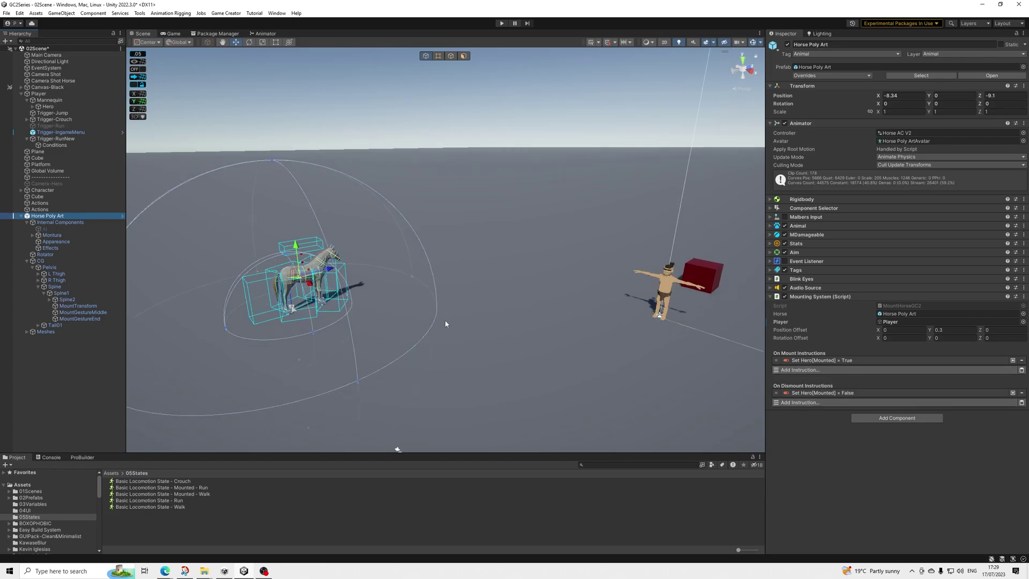
middle_drag(446, 320, 444, 334)
click(36, 349)
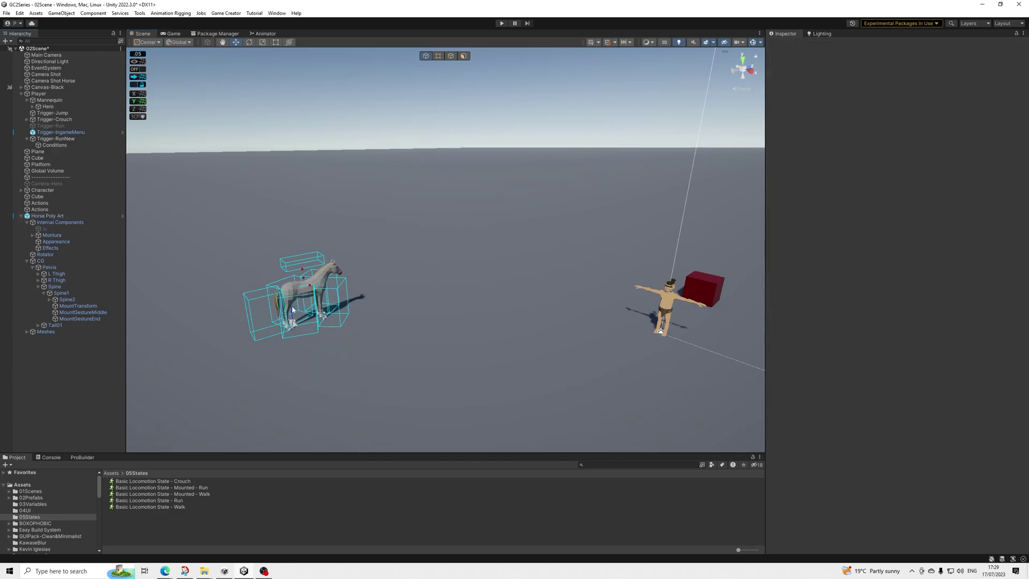